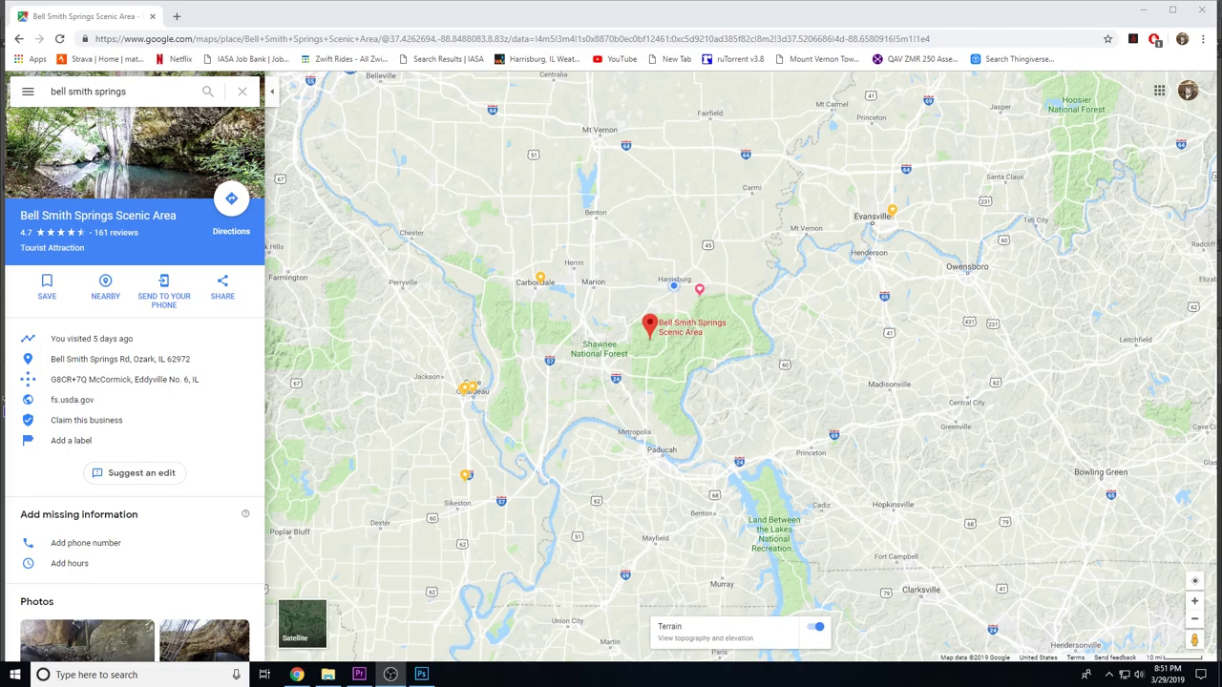
Select the spot beside the Bell Smith Springs marker and zoom the terrain map in on it.
left_click(670, 347)
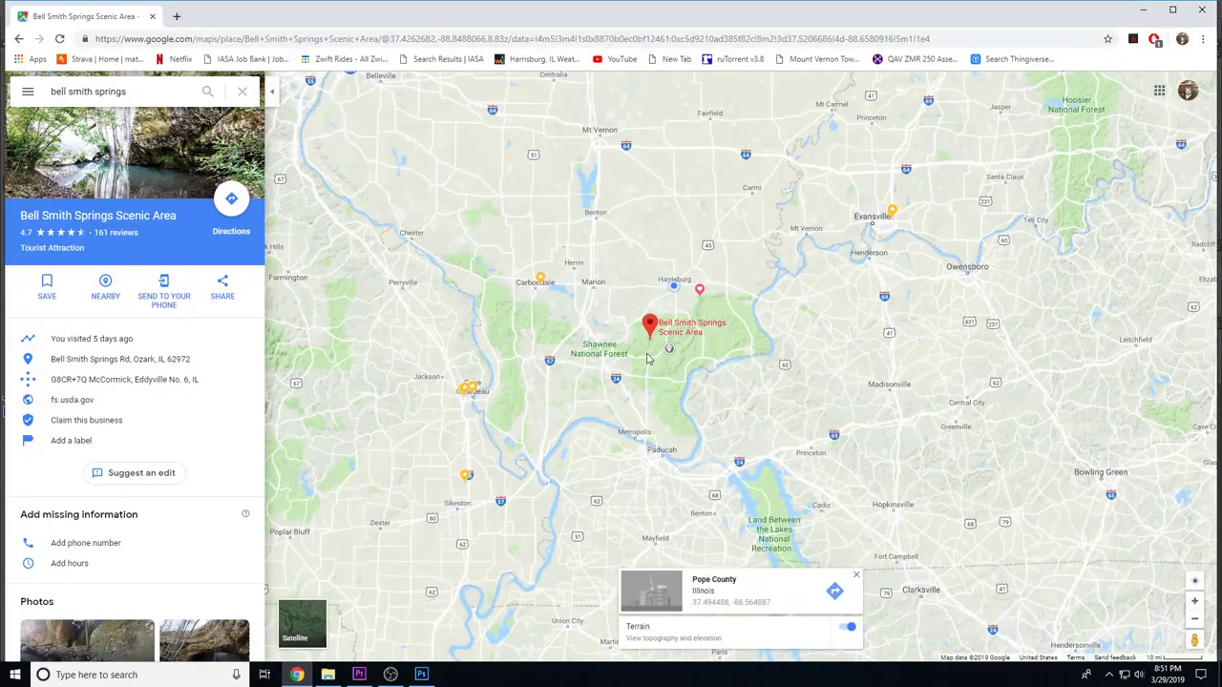
scroll(651, 348, "up", 1)
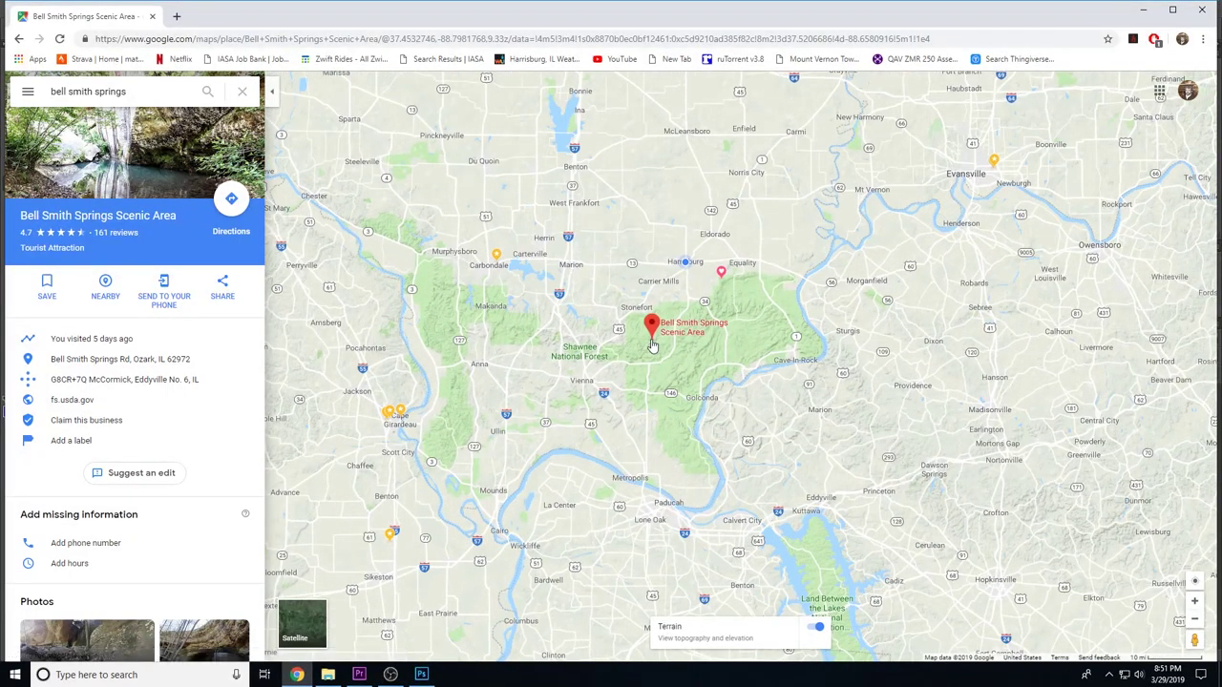
scroll(651, 345, "up", 1)
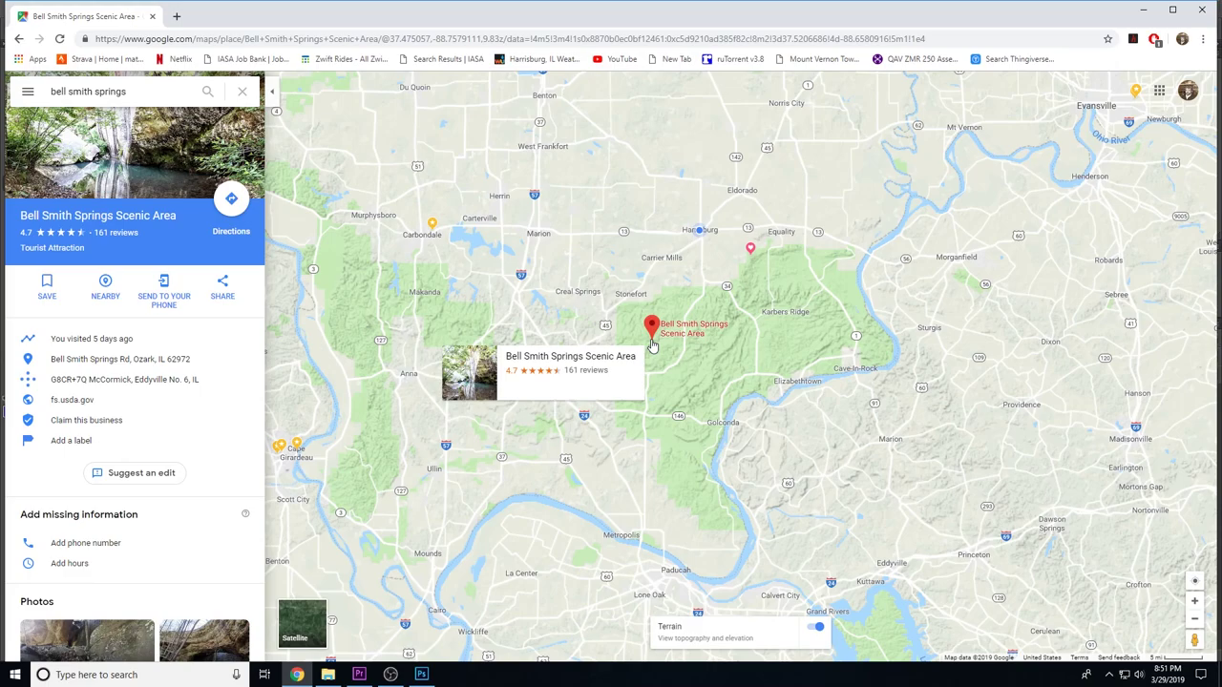
scroll(651, 345, "up", 1)
scroll(651, 343, "up", 1)
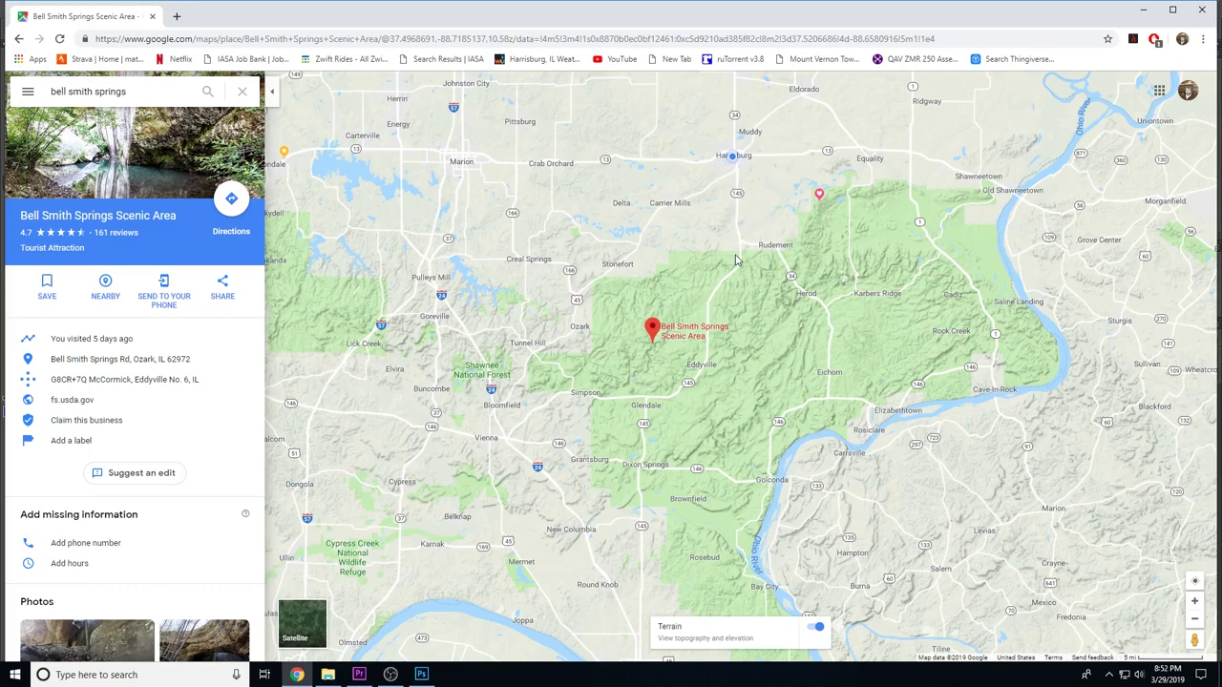
Zoom to about 13.5z and pan west to frame Burden Falls Wilderness above the Bell Smith Springs marker.
scroll(668, 549, "down", 1)
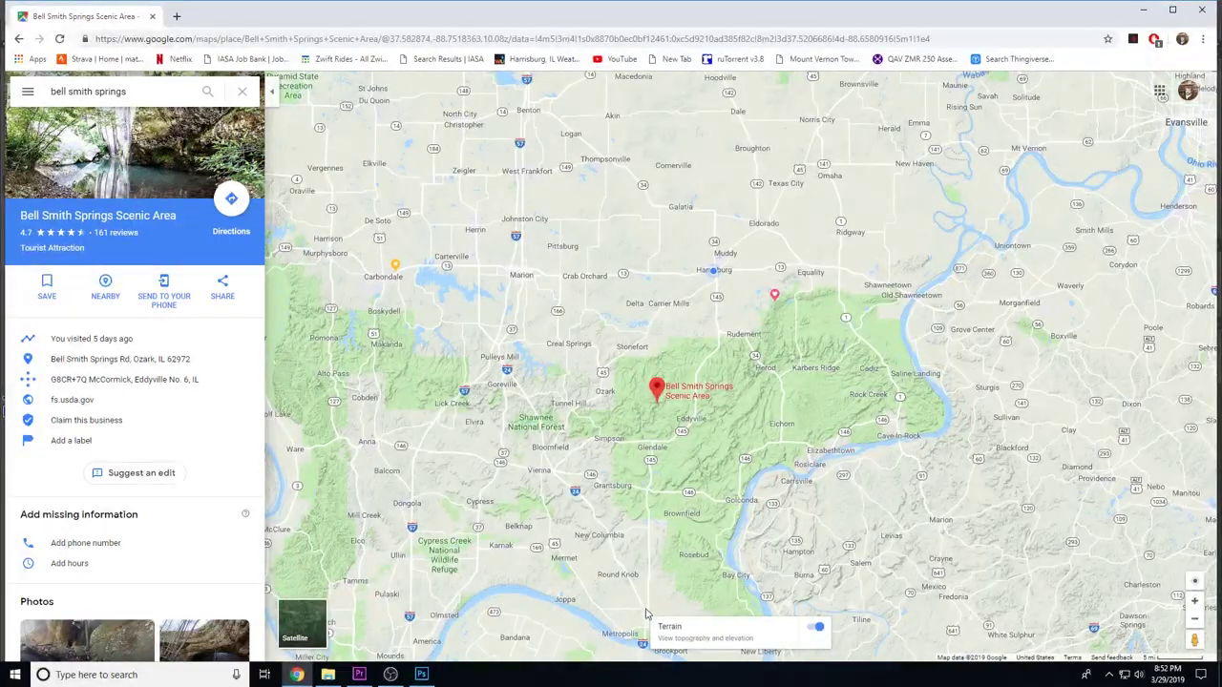
scroll(713, 369, "up", 2)
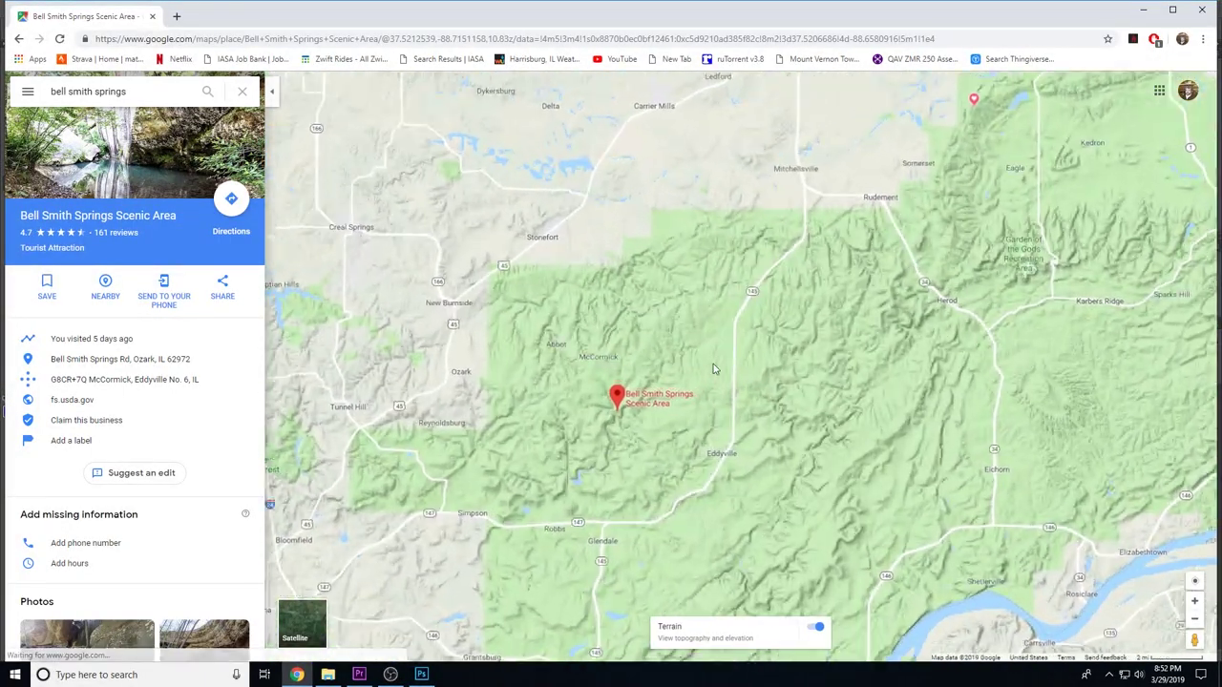
scroll(713, 369, "up", 3)
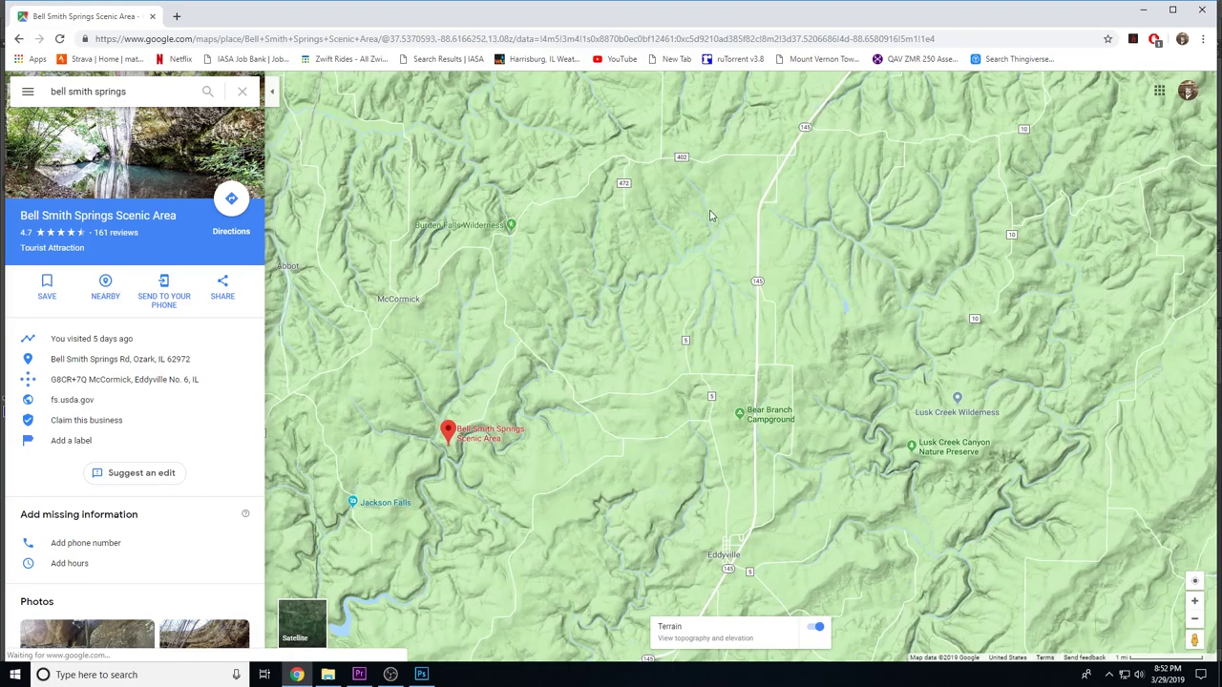
left_click_drag(709, 216, 676, 337)
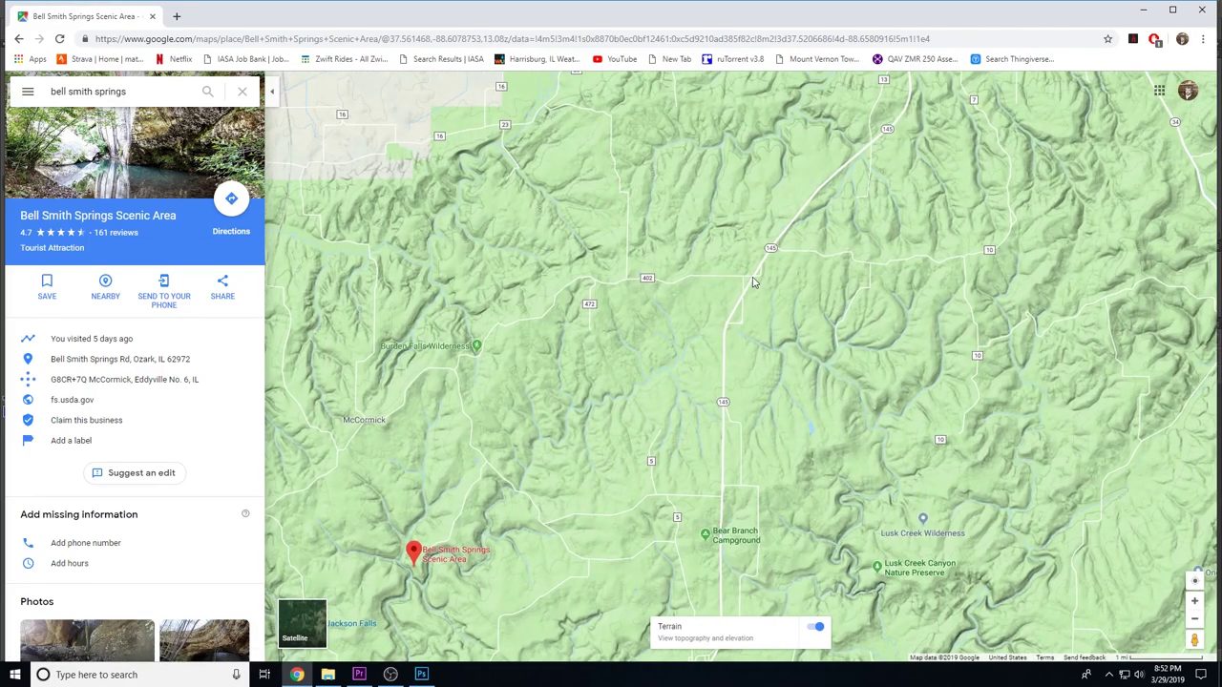
scroll(752, 283, "up", 1)
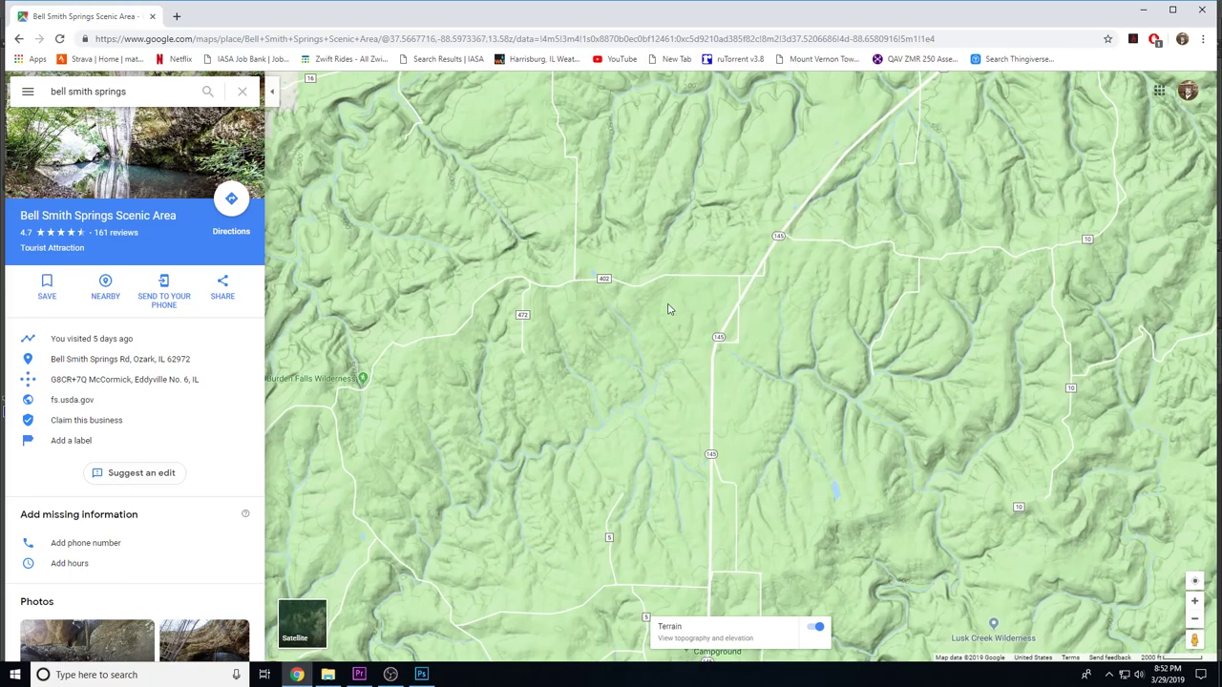
left_click_drag(615, 320, 721, 326)
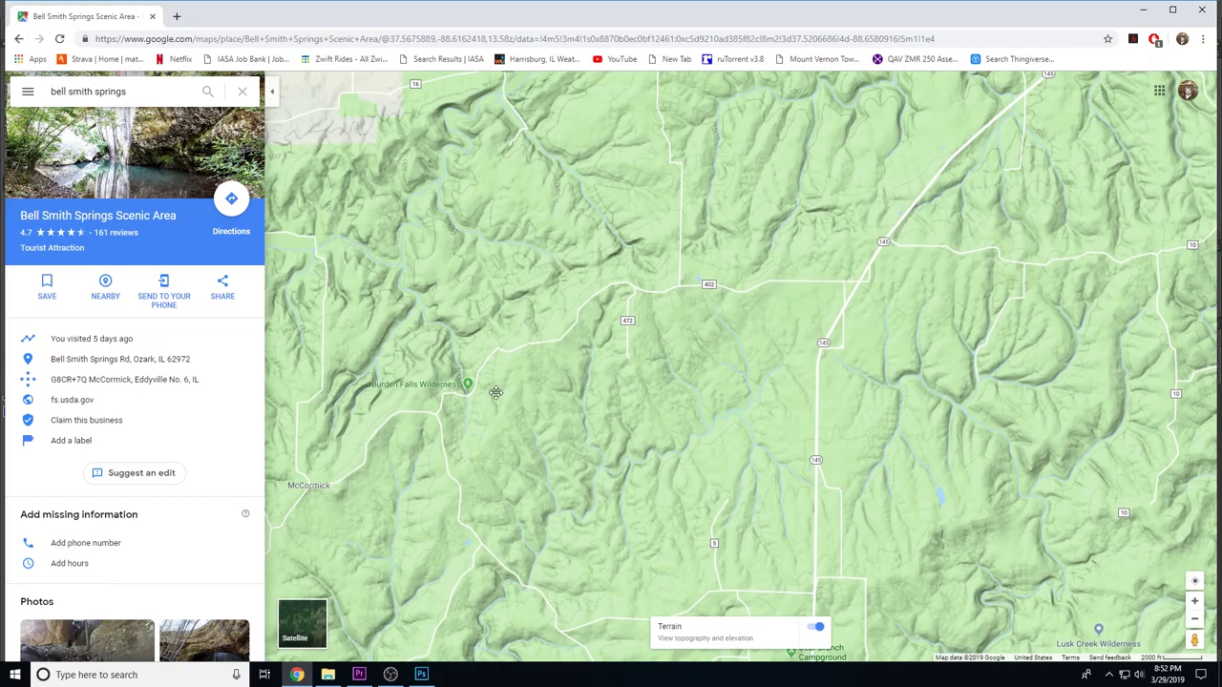
mouse_move(493, 395)
left_mouse_down()
mouse_move(576, 340)
mouse_move(592, 353)
mouse_move(677, 326)
left_mouse_up()
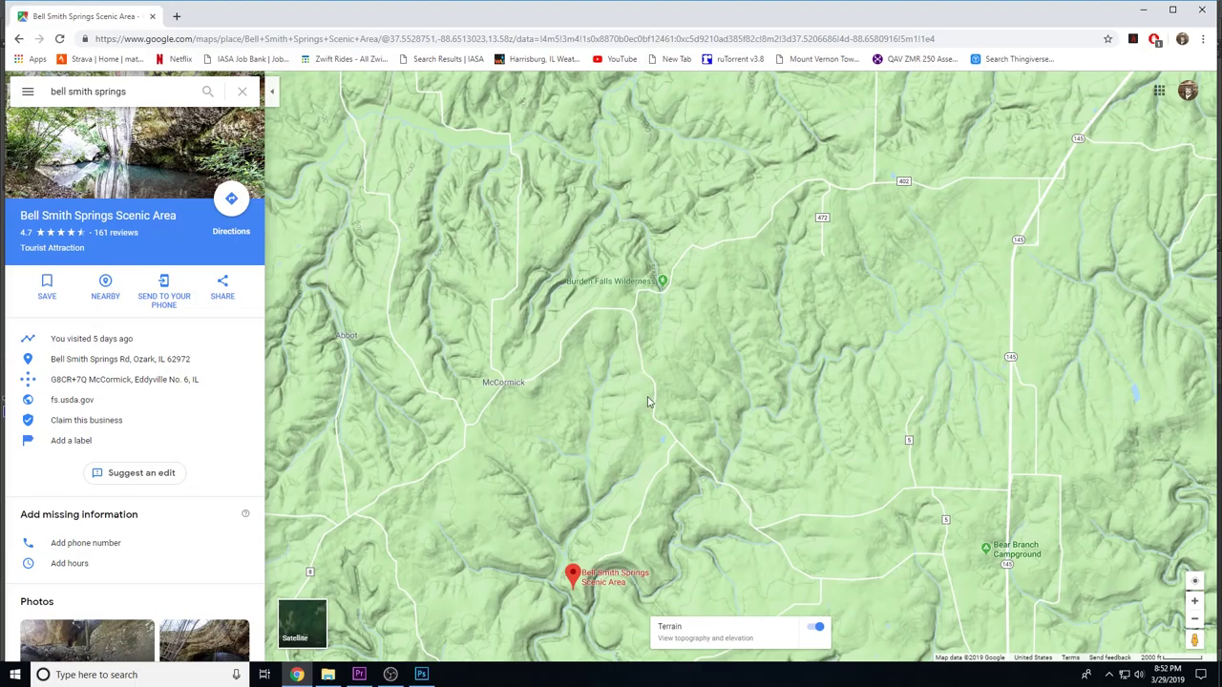
Pan the map to centre the Bell Smith Springs pin, showing Jackson Falls and the creek canyons.
left_click_drag(671, 454, 658, 325)
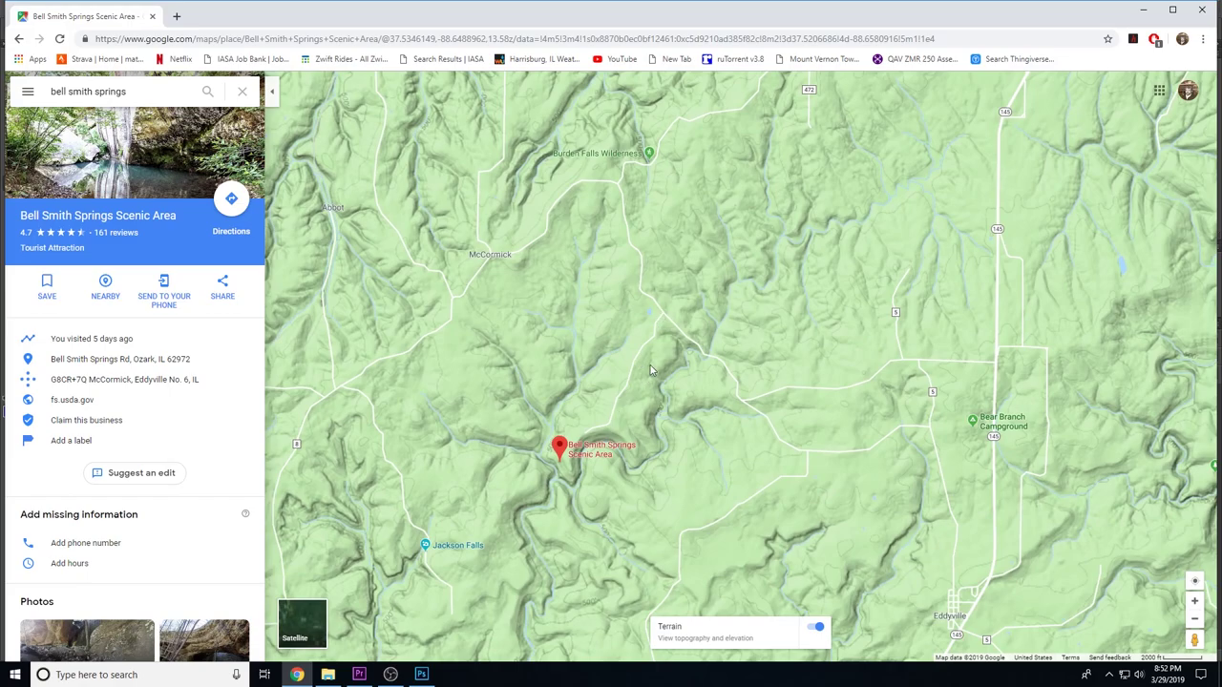
left_click_drag(696, 424, 624, 357)
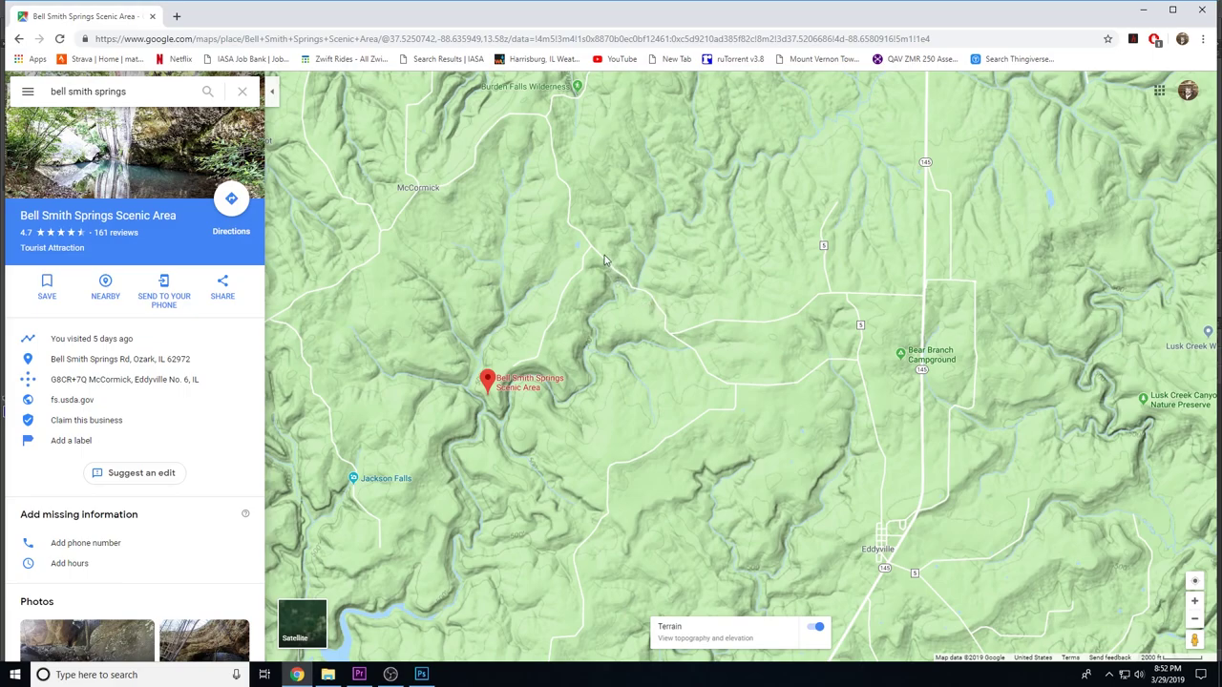
left_click_drag(589, 258, 645, 264)
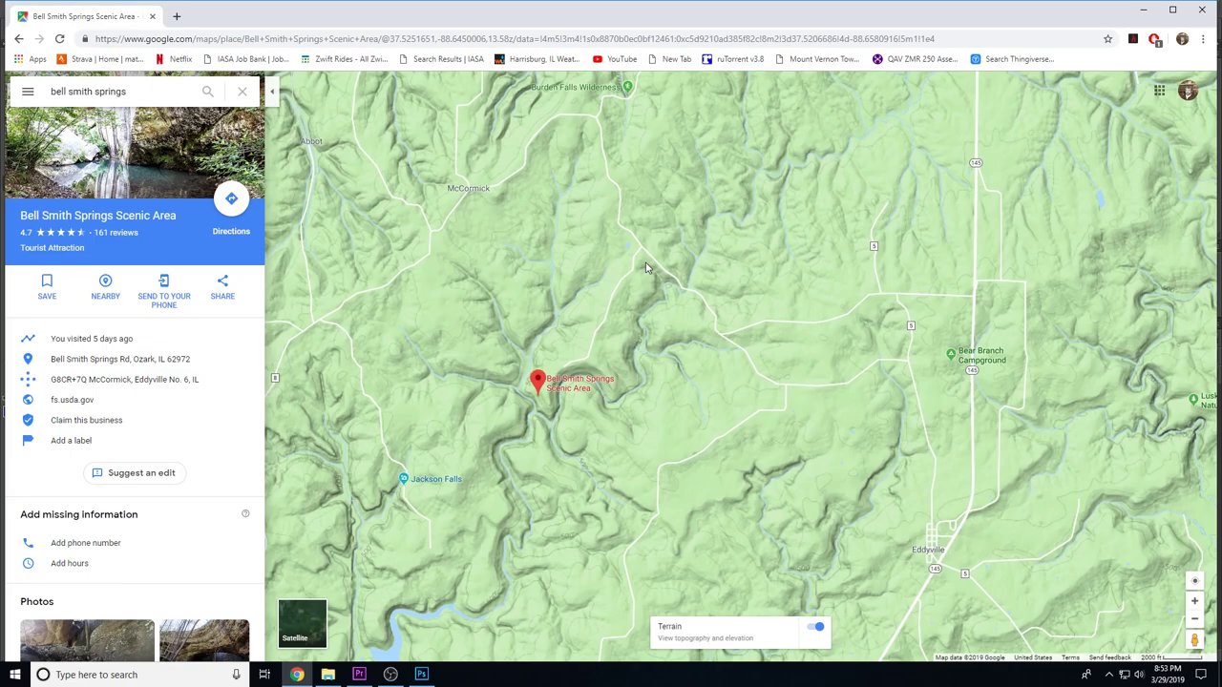
left_click_drag(601, 336, 686, 252)
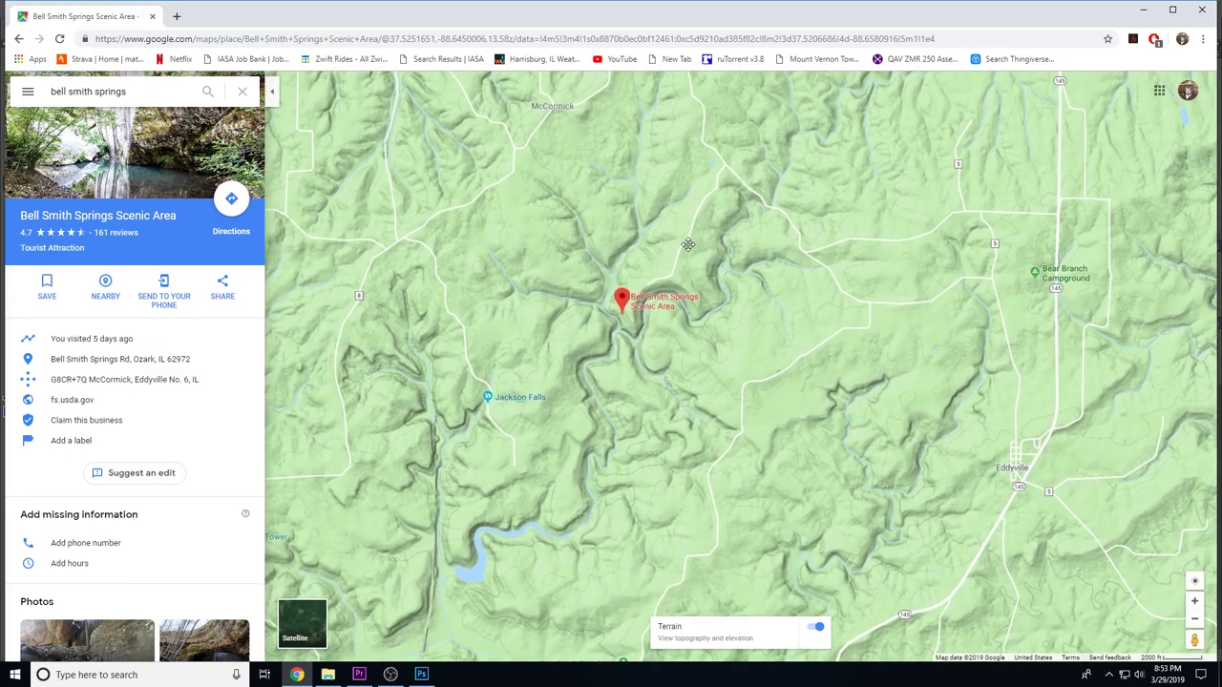
Zoom in on the pin until Bay Creek, Hunting Branch, Hill Branch and 600 ft contours are readable.
scroll(665, 308, "up", 2)
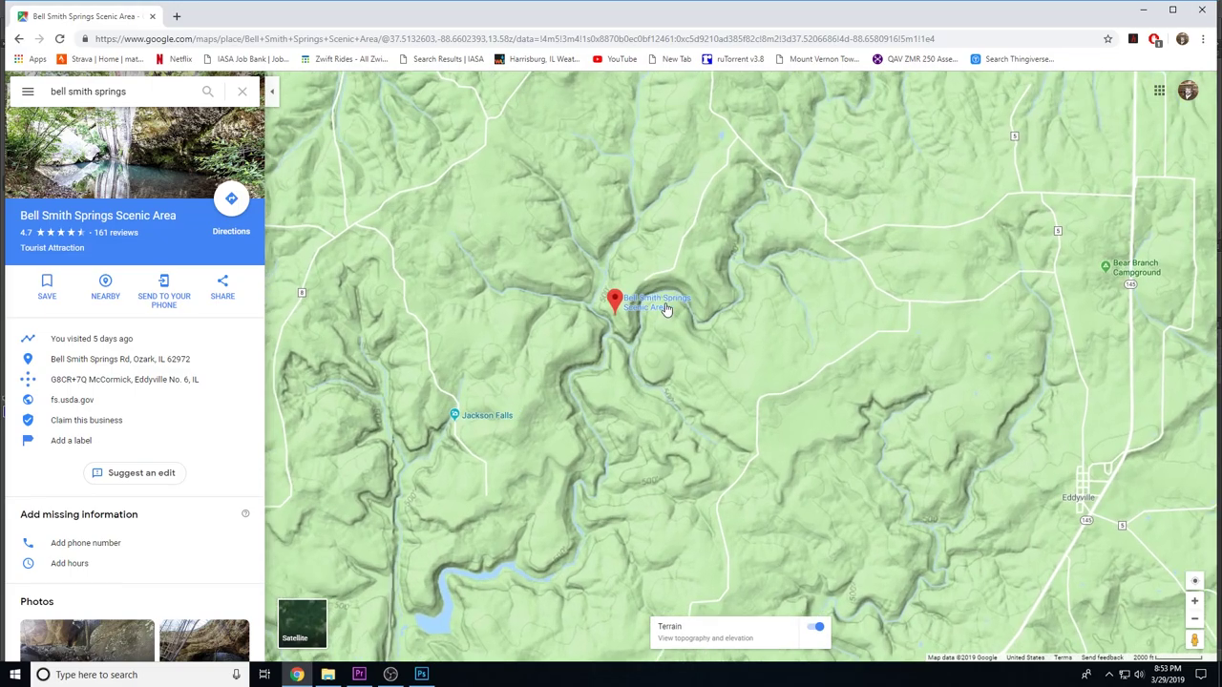
scroll(665, 309, "up", 3)
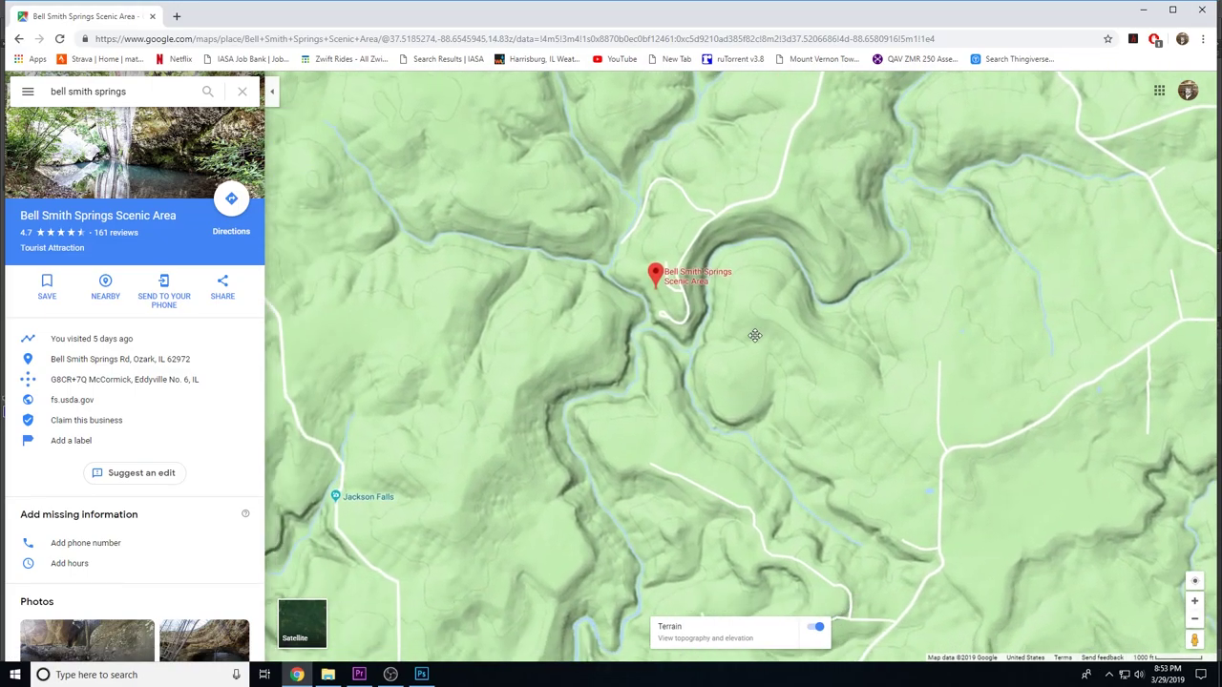
left_click_drag(754, 335, 754, 309)
scroll(579, 259, "up", 2)
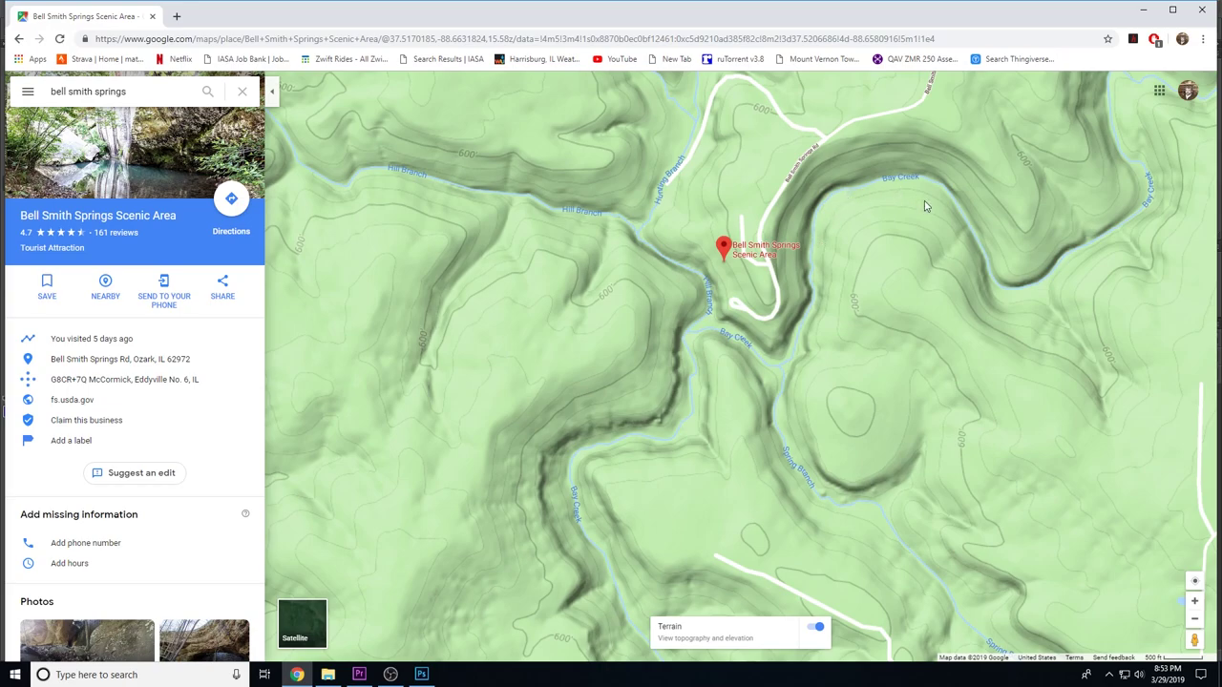
Pan northeast of the pin to reveal Bell Smith Springs Rd and Bay Creek's bend around the bluff.
left_click_drag(834, 355, 716, 426)
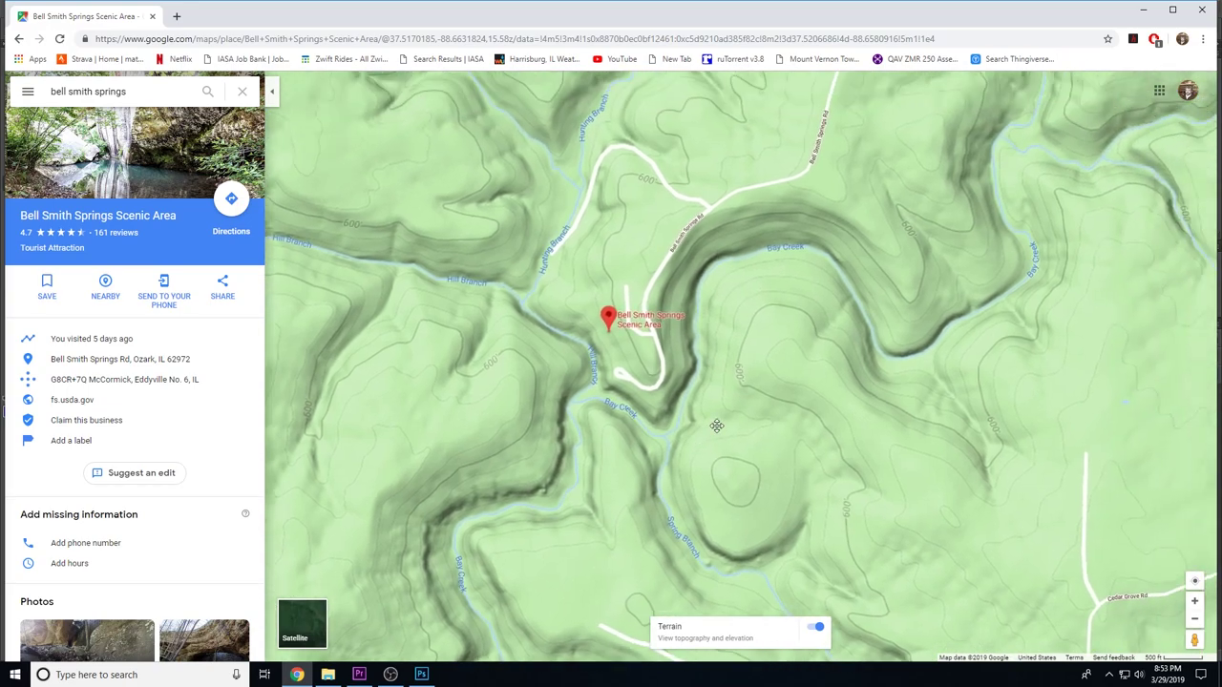
mouse_move(769, 237)
left_mouse_down()
mouse_move(703, 368)
mouse_move(722, 302)
left_mouse_up()
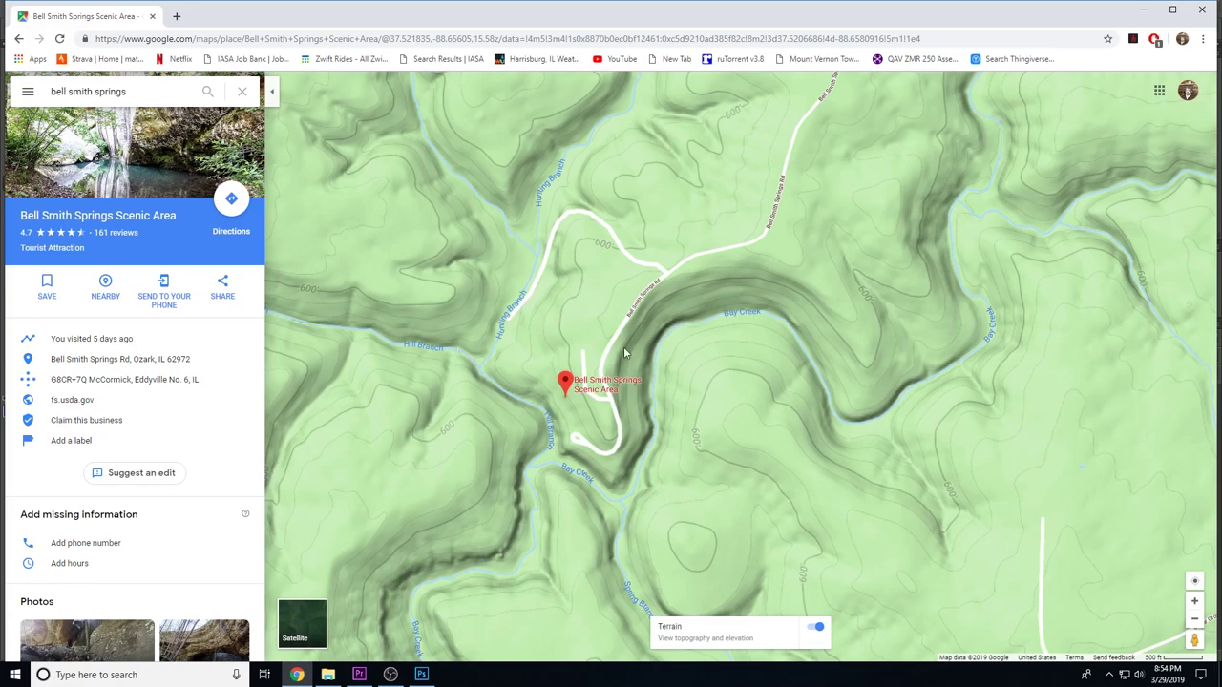
Switch to bell smith map.psd in Photoshop and scroll to frame the trail map.
left_click(421, 675)
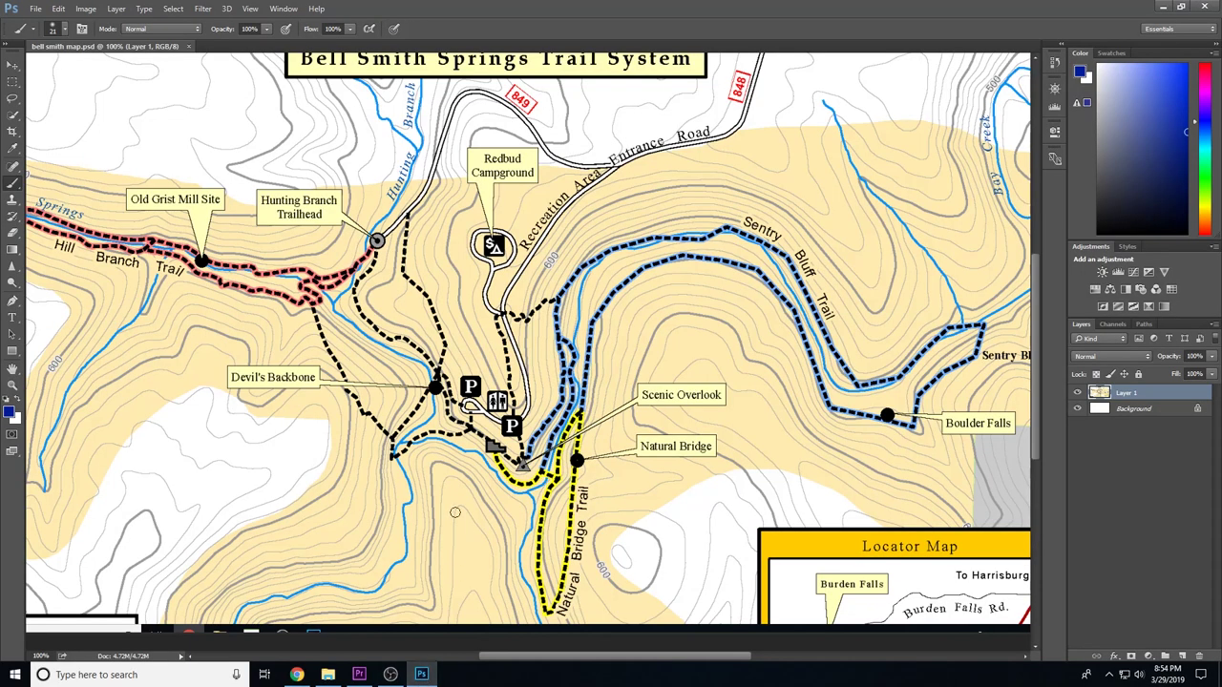
scroll(454, 513, "up", 1)
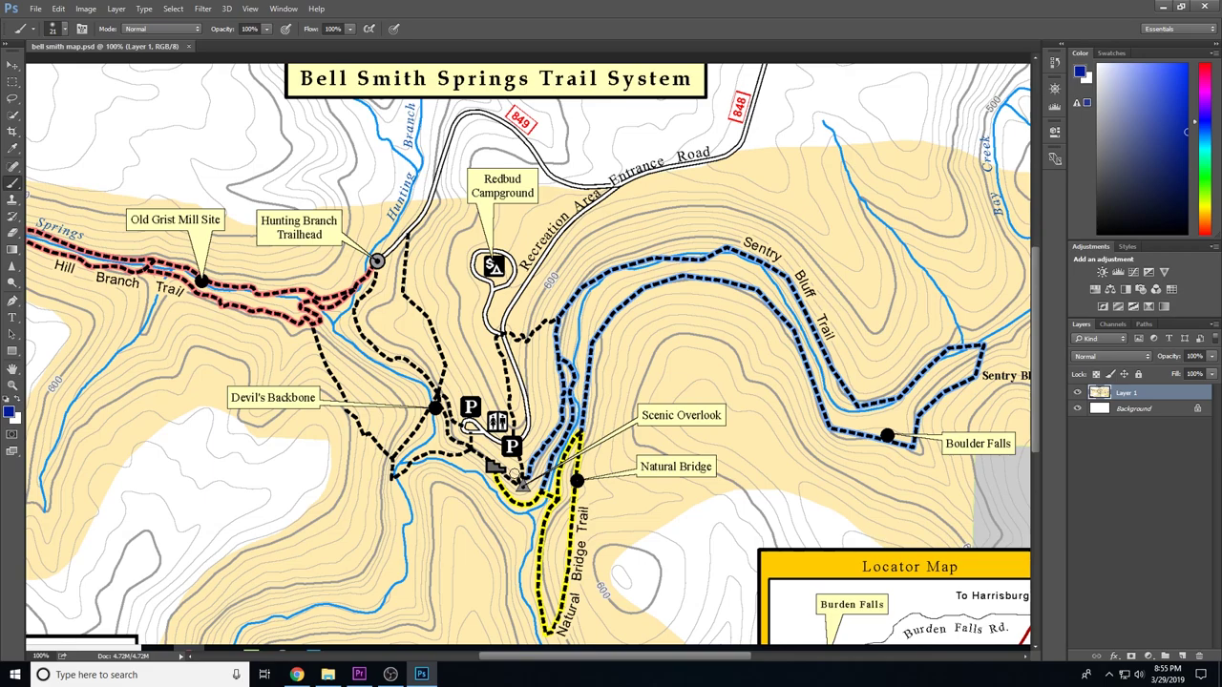
Scroll the trail map down to bring the Sentry Bluff Trail into view for tracing.
scroll(515, 377, "down", 2)
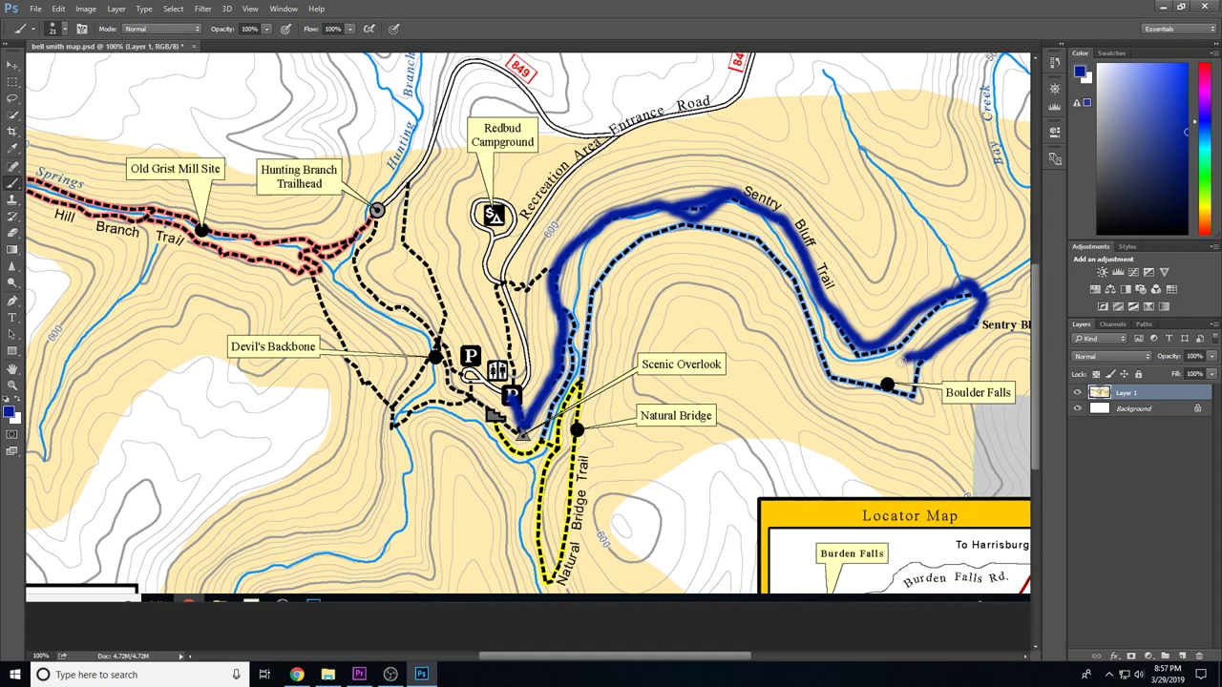
Paint the blue line onward past Boulder Falls along the loop's return side.
left_click_drag(891, 363, 884, 367)
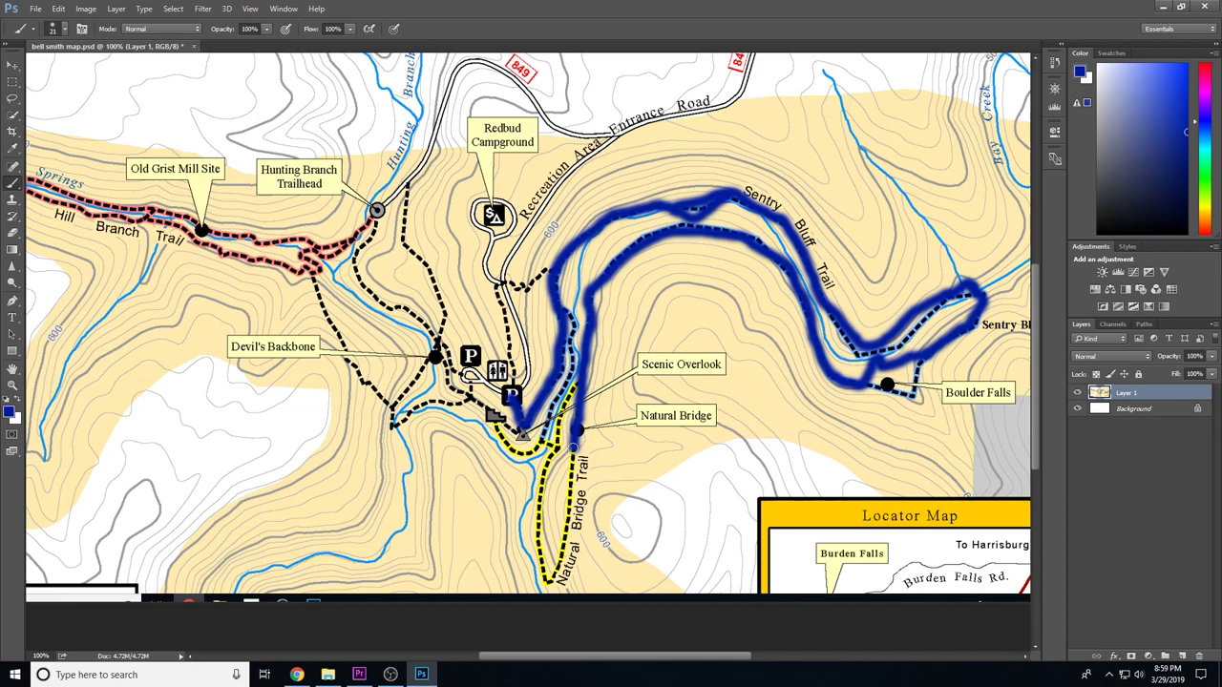
Paint two blue strokes extending the trace down the Natural Bridge Trail.
left_click_drag(572, 446, 566, 519)
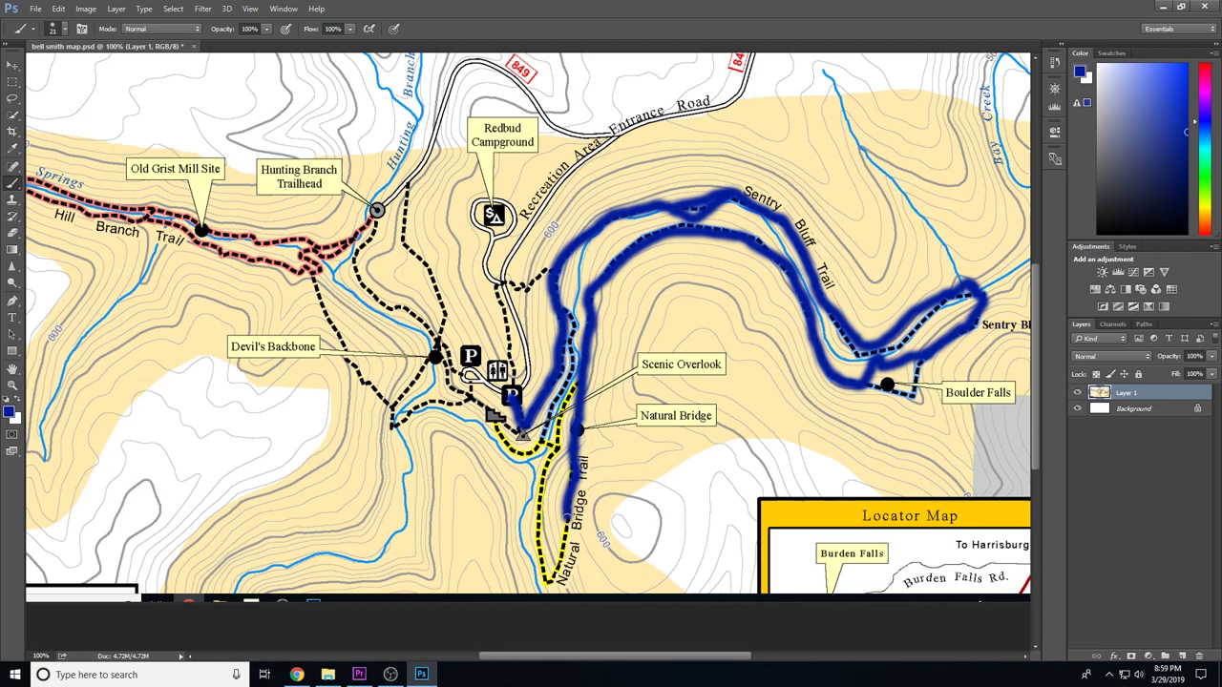
left_click_drag(566, 517, 561, 556)
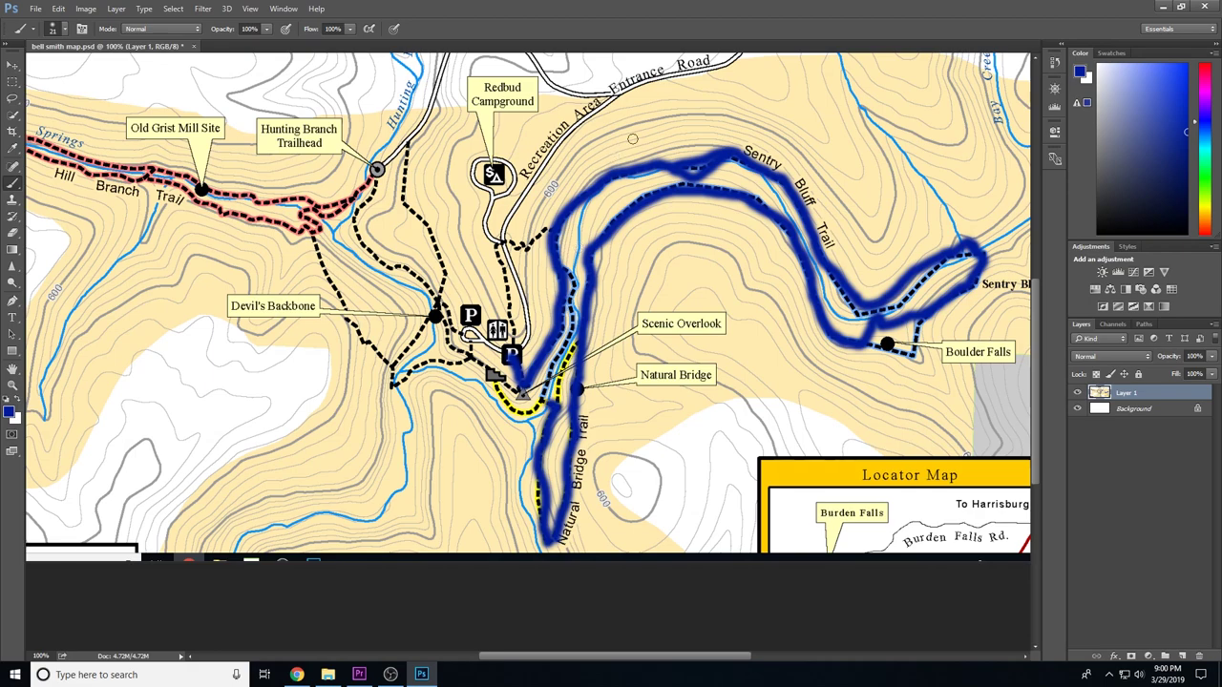
Dab blue at the trace's end, then paint a short stroke west from Scenic Overlook past the stairs.
left_click(745, 155)
left_click(531, 413)
left_click_drag(531, 414, 511, 405)
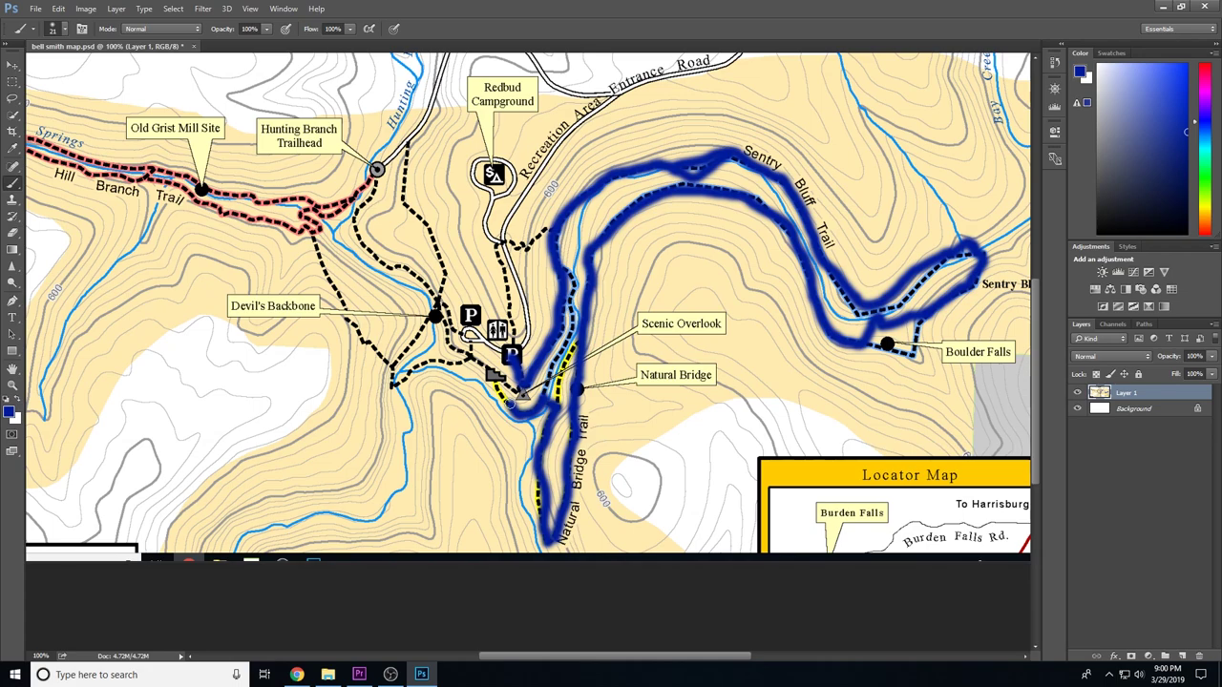
left_click_drag(509, 403, 498, 391)
Scroll the map up and back down around the trail west of the stairs symbol.
scroll(498, 391, "up", 3)
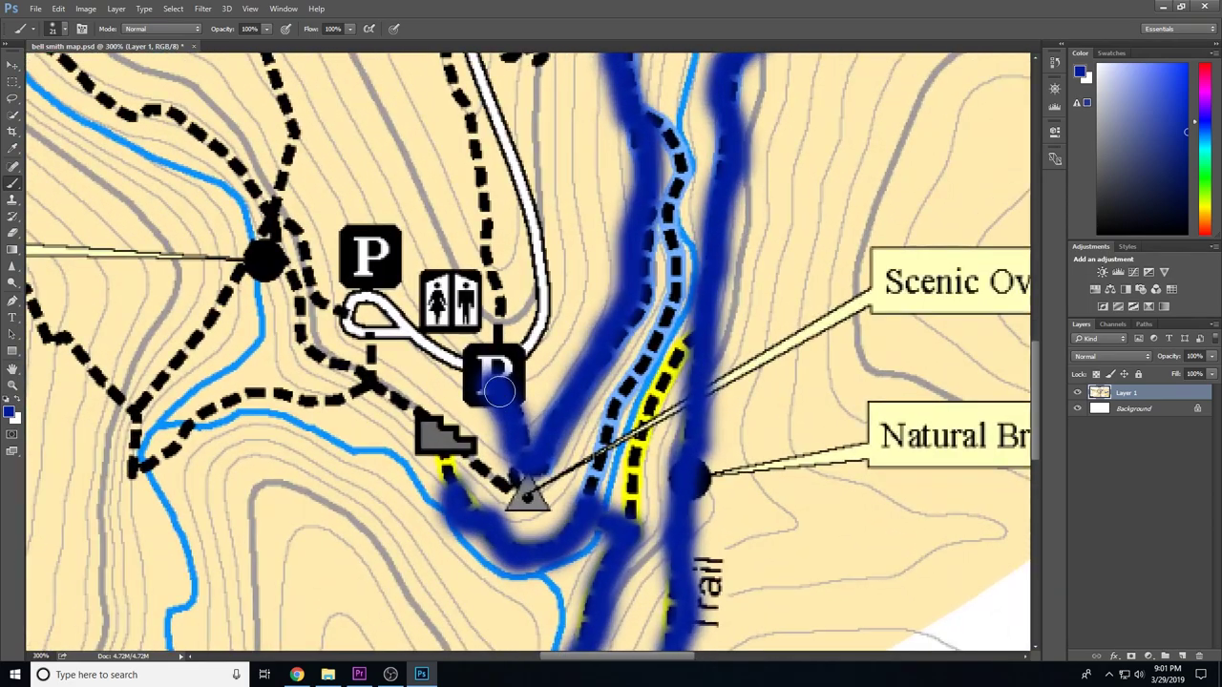
scroll(498, 392, "down", 1)
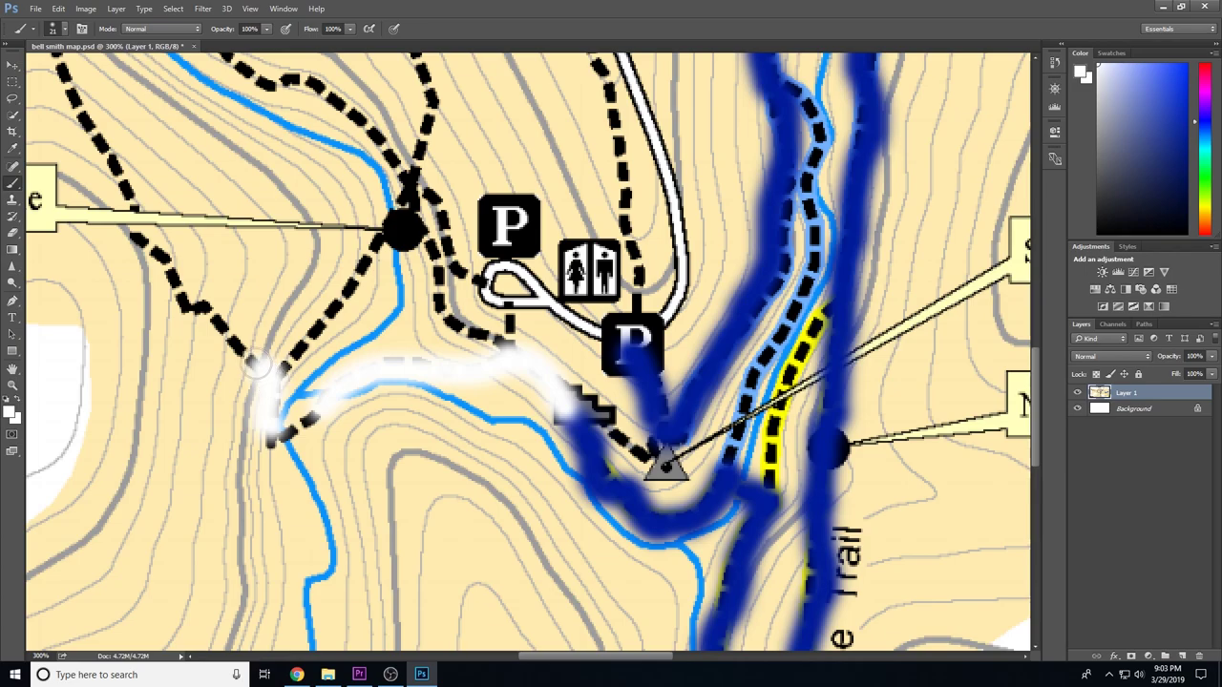
Paint the white stroke northwest from the creek-side junction past Devil's Backbone to the red trail.
mouse_move(550, 656)
left_mouse_down()
mouse_move(488, 655)
mouse_move(547, 653)
mouse_move(495, 632)
left_mouse_up()
scroll(495, 632, "up", 3)
scroll(524, 579, "right", 2)
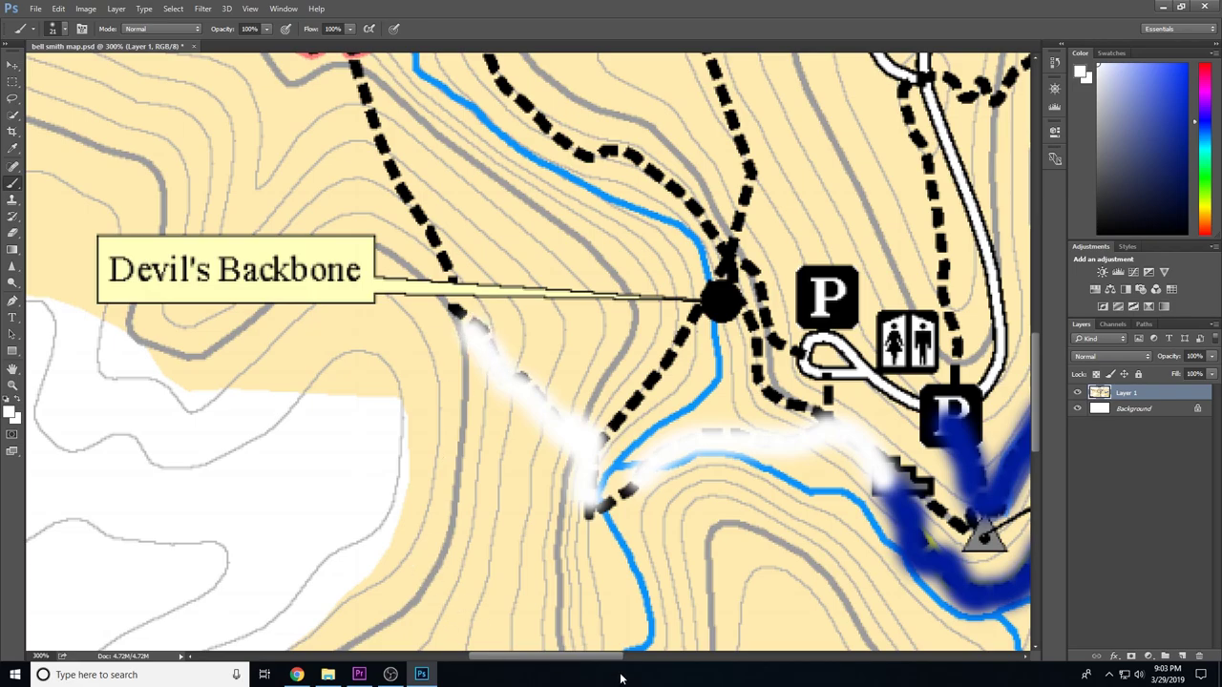
left_click_drag(1034, 394, 1034, 359)
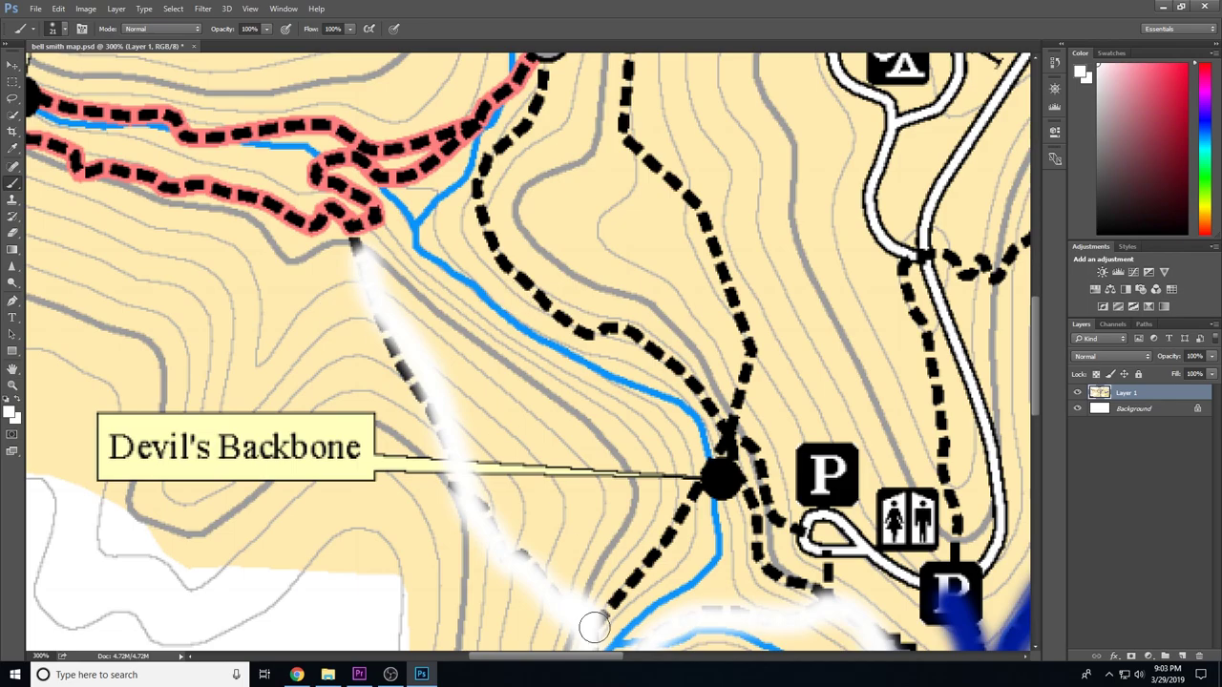
Scroll the canvas up and left toward Hunting Branch Trailhead and the pink-highlighted trail.
scroll(601, 530, "up", 5)
scroll(601, 530, "left", 3)
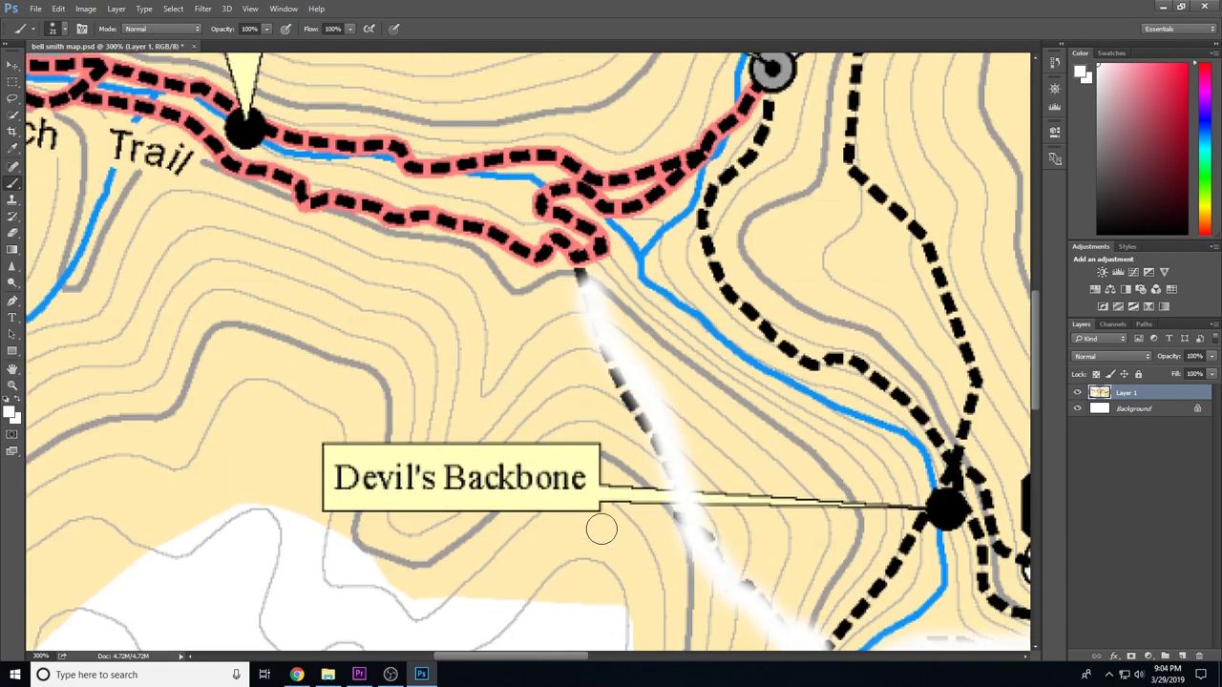
scroll(601, 530, "up", 1)
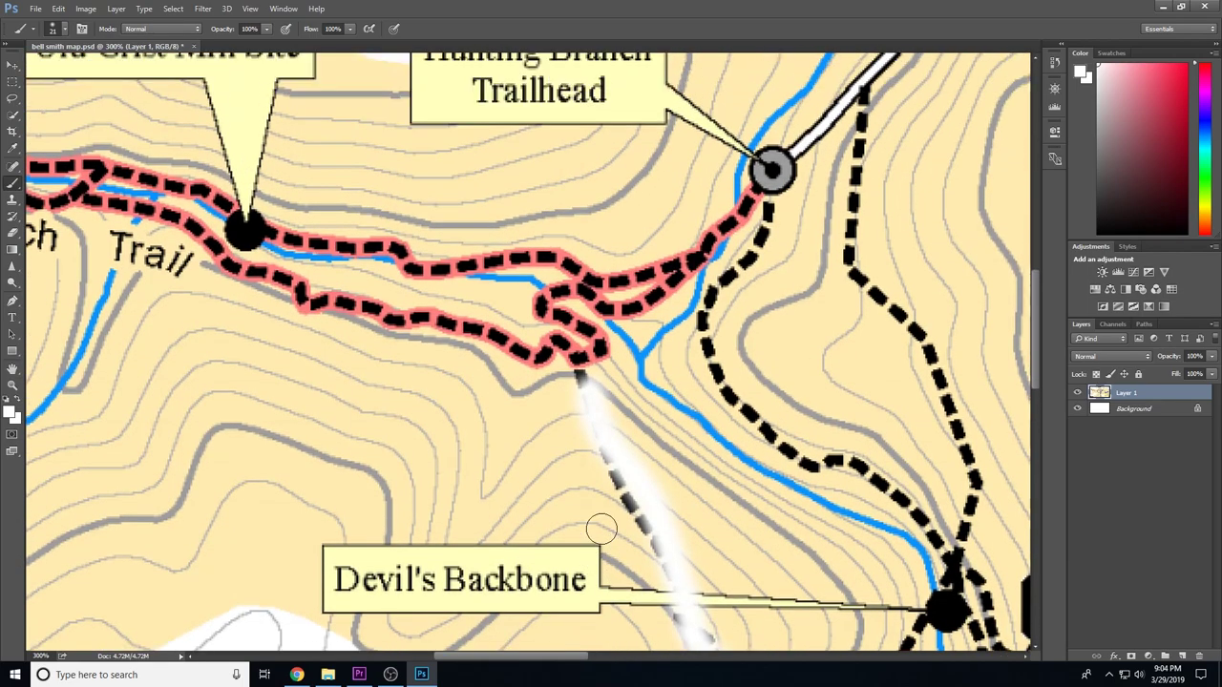
scroll(601, 528, "up", 2)
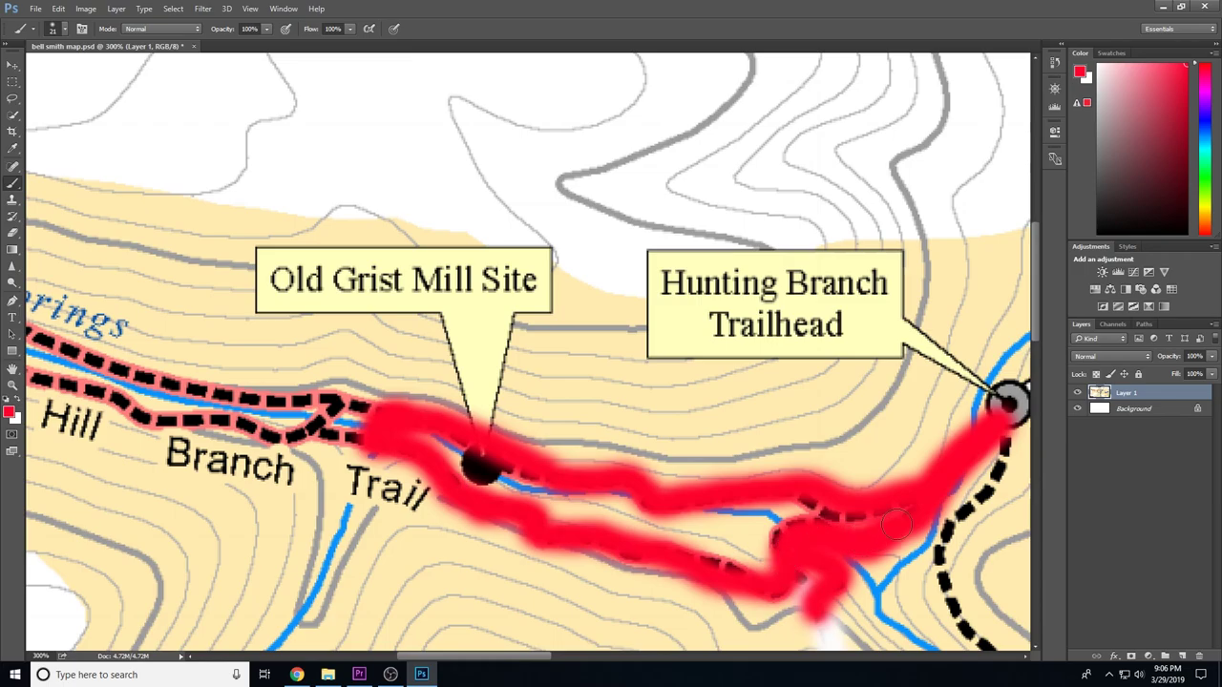
Pan the canvas to bring the area toward Devil's Backbone into view.
mouse_move(944, 670)
left_mouse_down()
mouse_move(842, 522)
mouse_move(841, 444)
left_mouse_up()
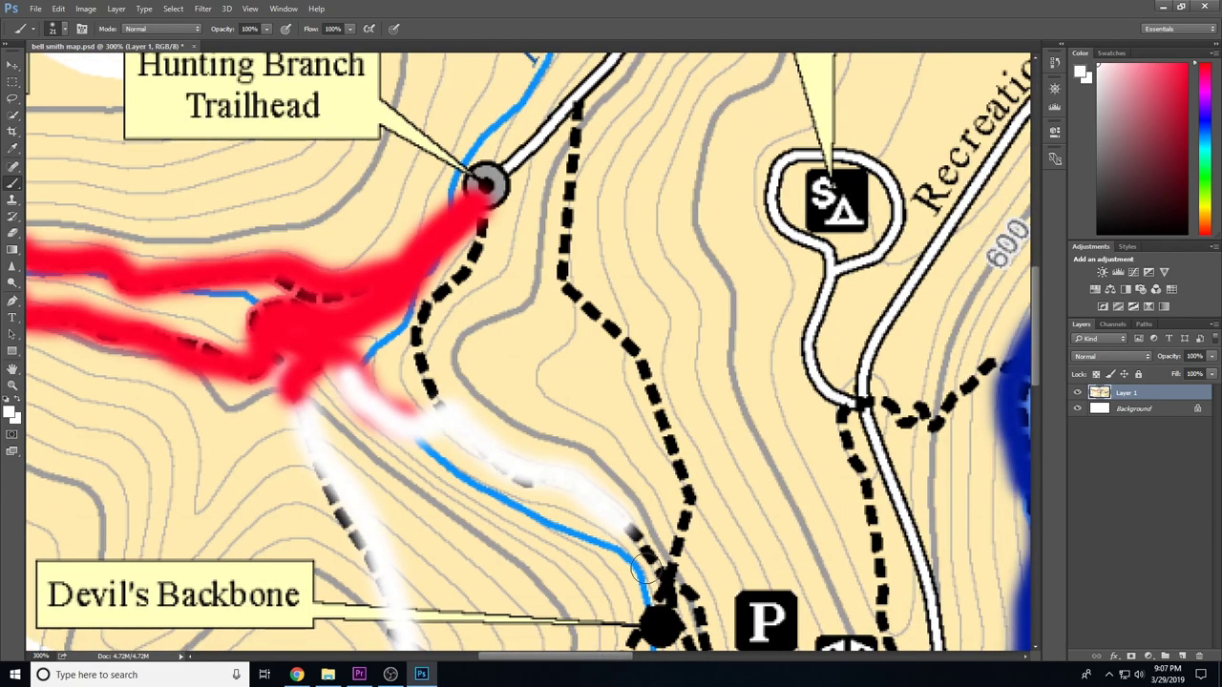
Extend the white stroke south from the creek-side junction along the stream below Devil's Backbone.
scroll(668, 512, "down", 5)
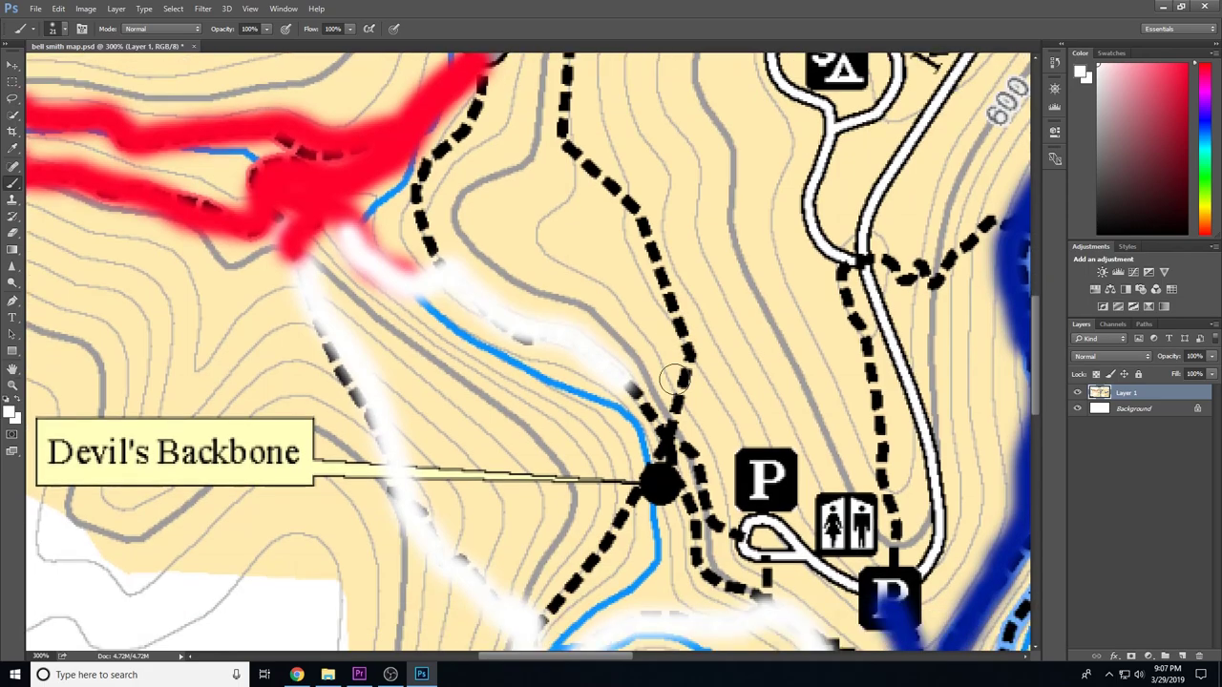
scroll(668, 384, "down", 1)
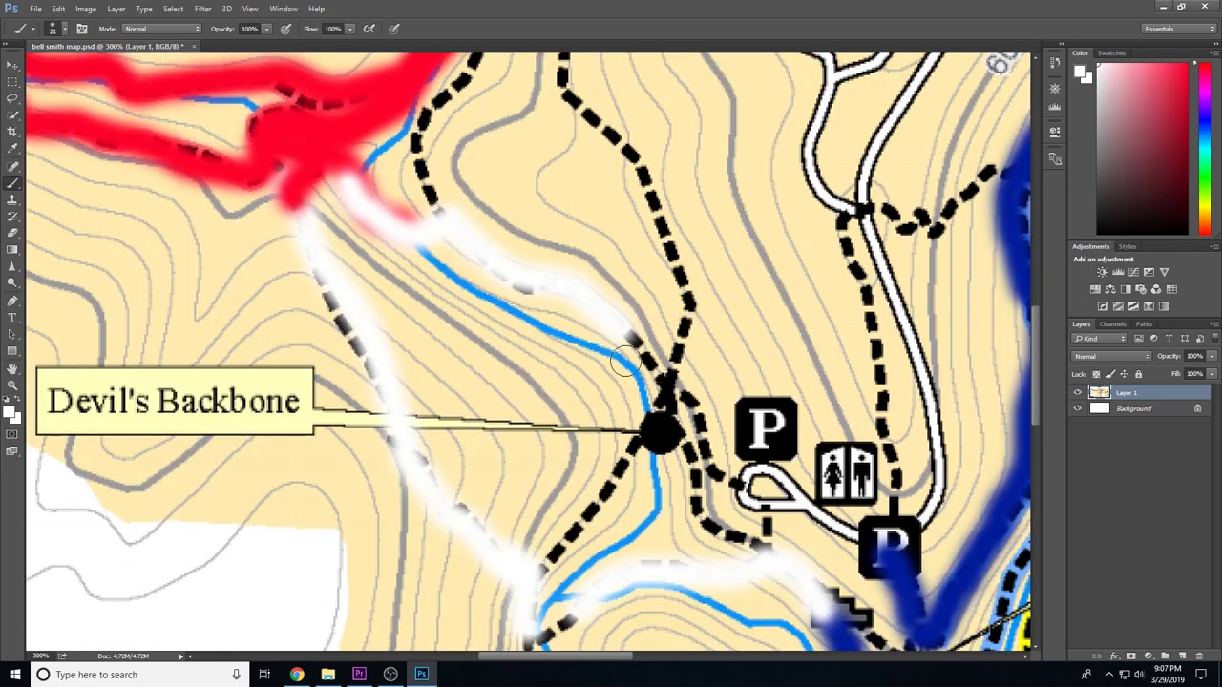
scroll(635, 373, "down", 1)
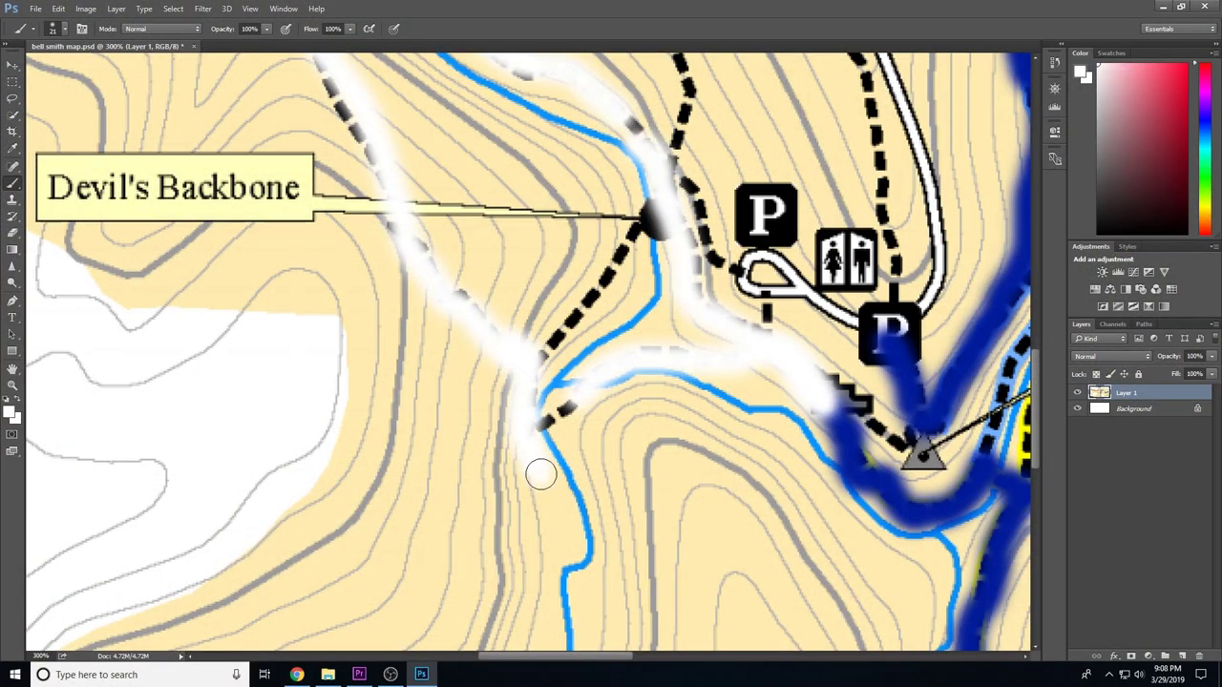
scroll(540, 474, "down", 2)
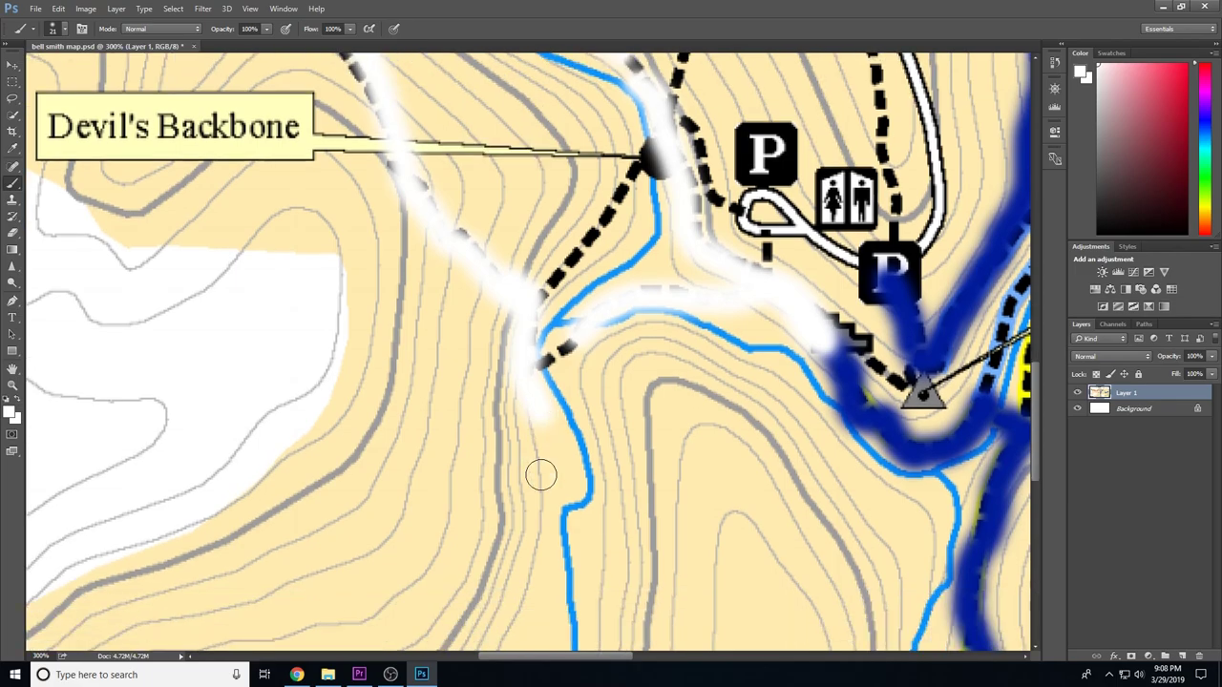
scroll(540, 474, "down", 2)
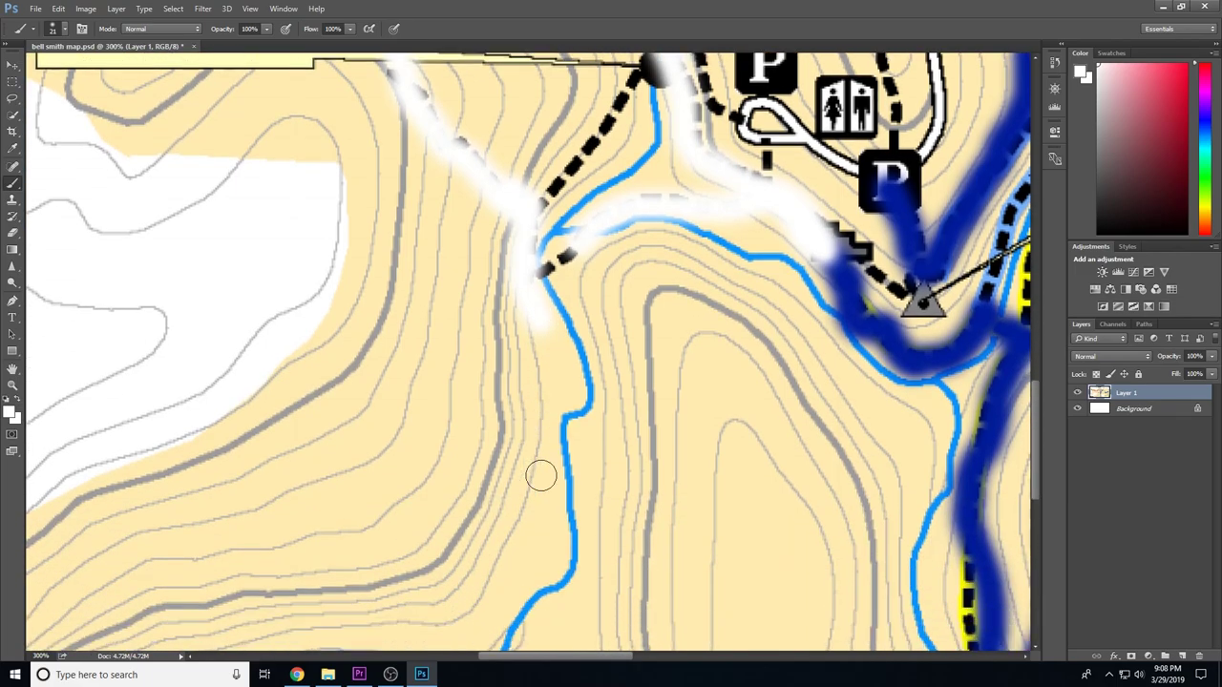
scroll(540, 474, "up", 2)
left_click_drag(526, 390, 551, 404)
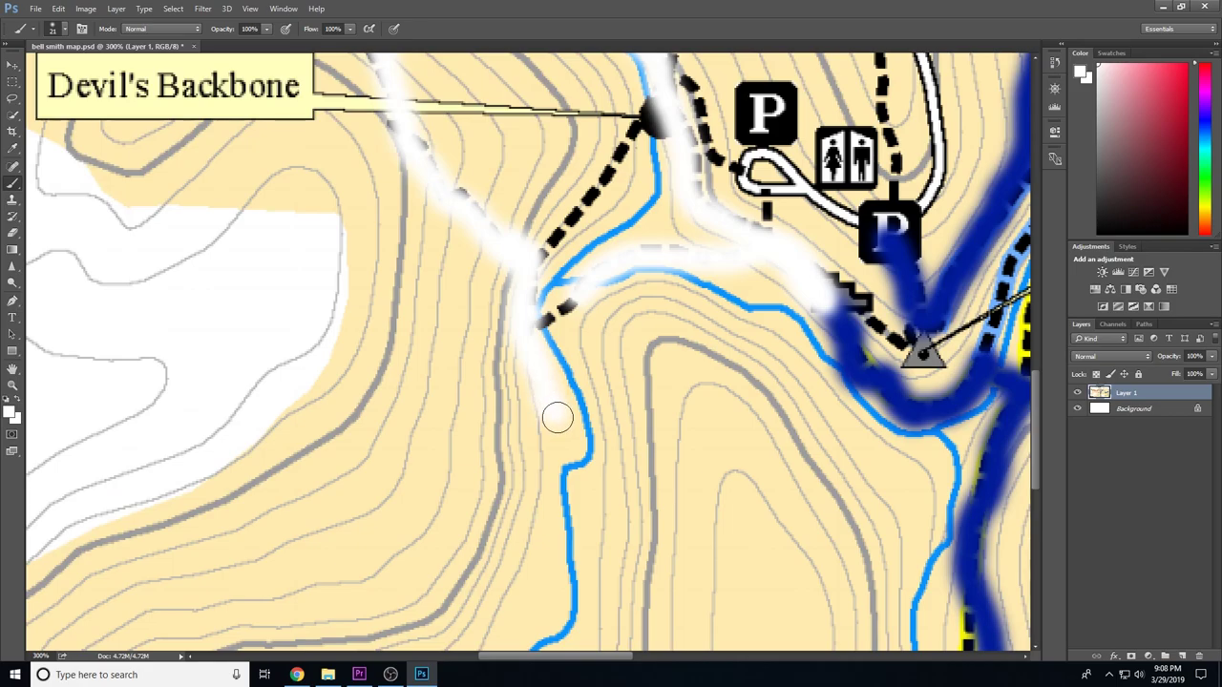
scroll(557, 417, "up", 5)
scroll(566, 415, "up", 3)
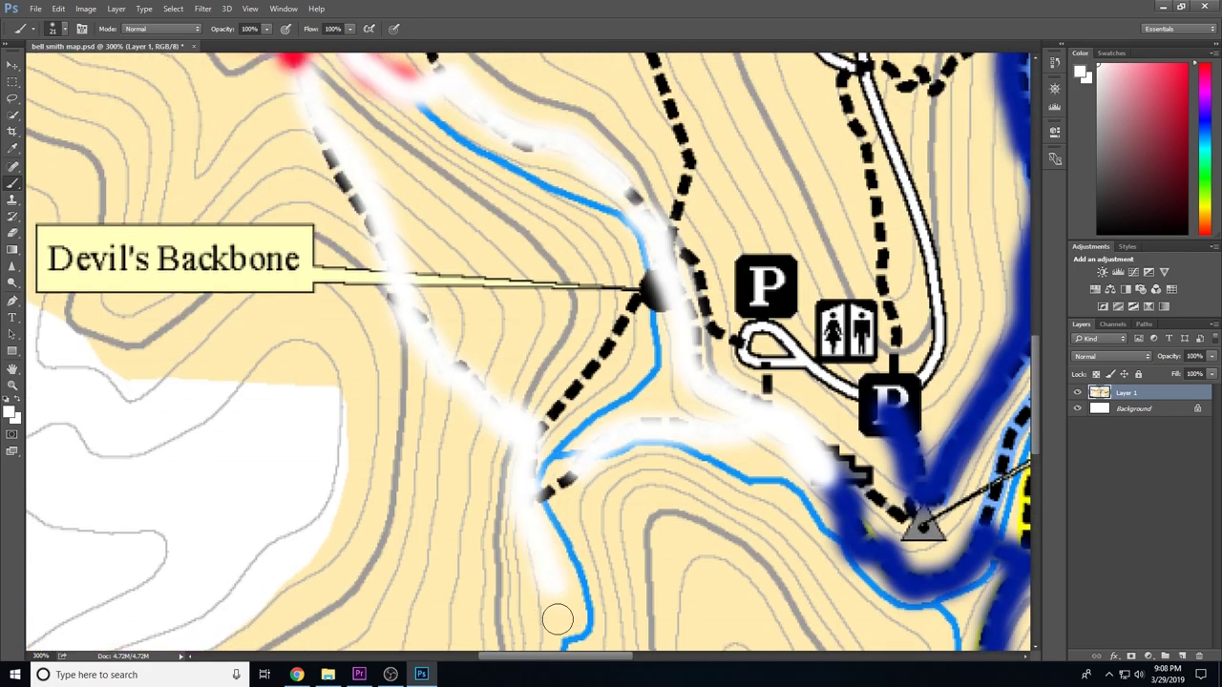
mouse_move(574, 658)
left_mouse_down()
mouse_move(647, 659)
mouse_move(617, 658)
left_mouse_up()
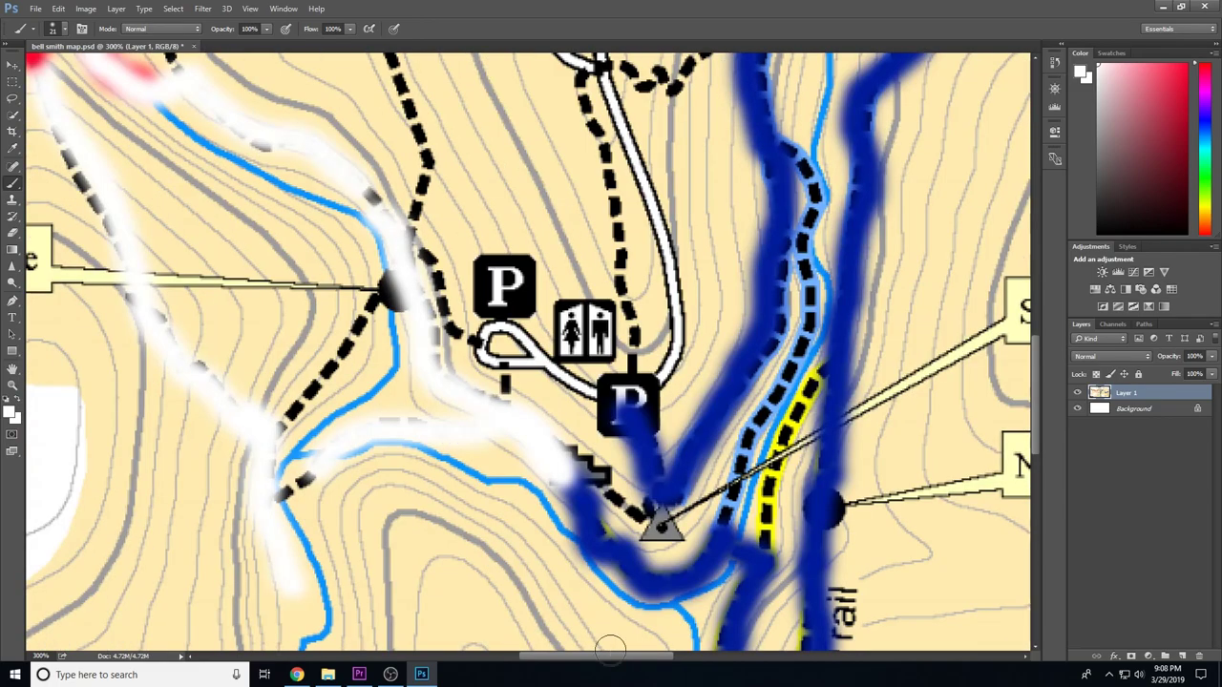
scroll(687, 399, "up", 6)
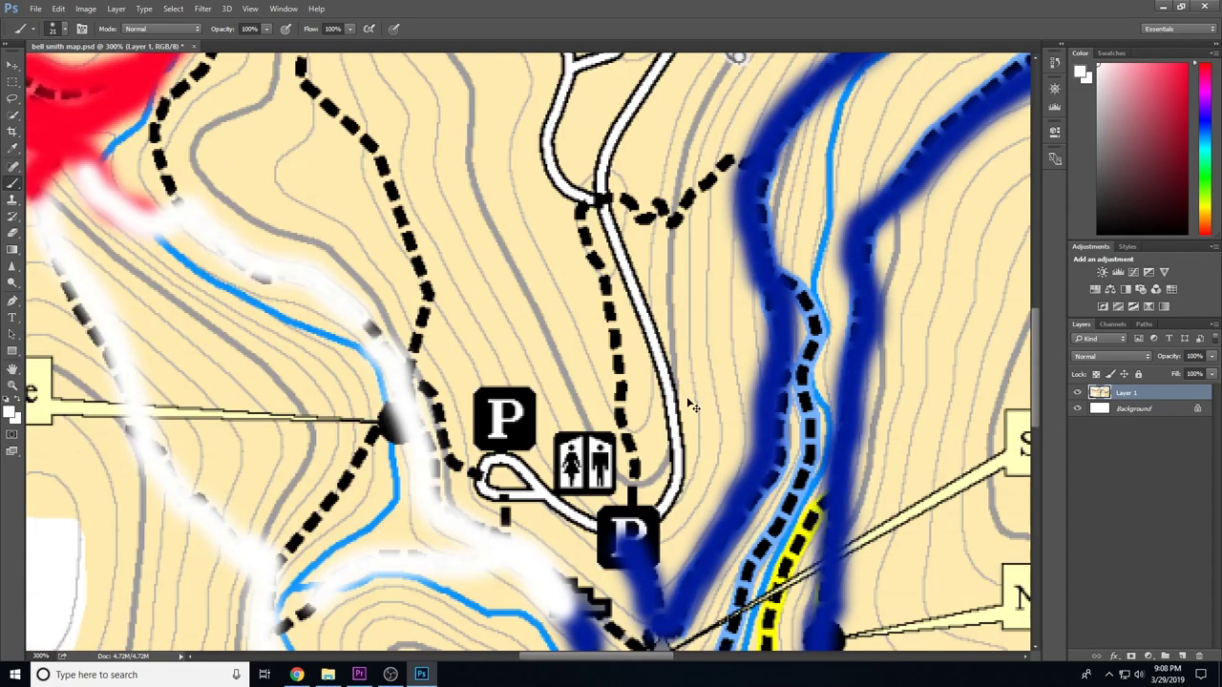
Zoom out to 66.7% with Ctrl+minus so the whole traced map fits the window.
key("ctrl+minus")
key("ctrl+minus")
key("ctrl+minus")
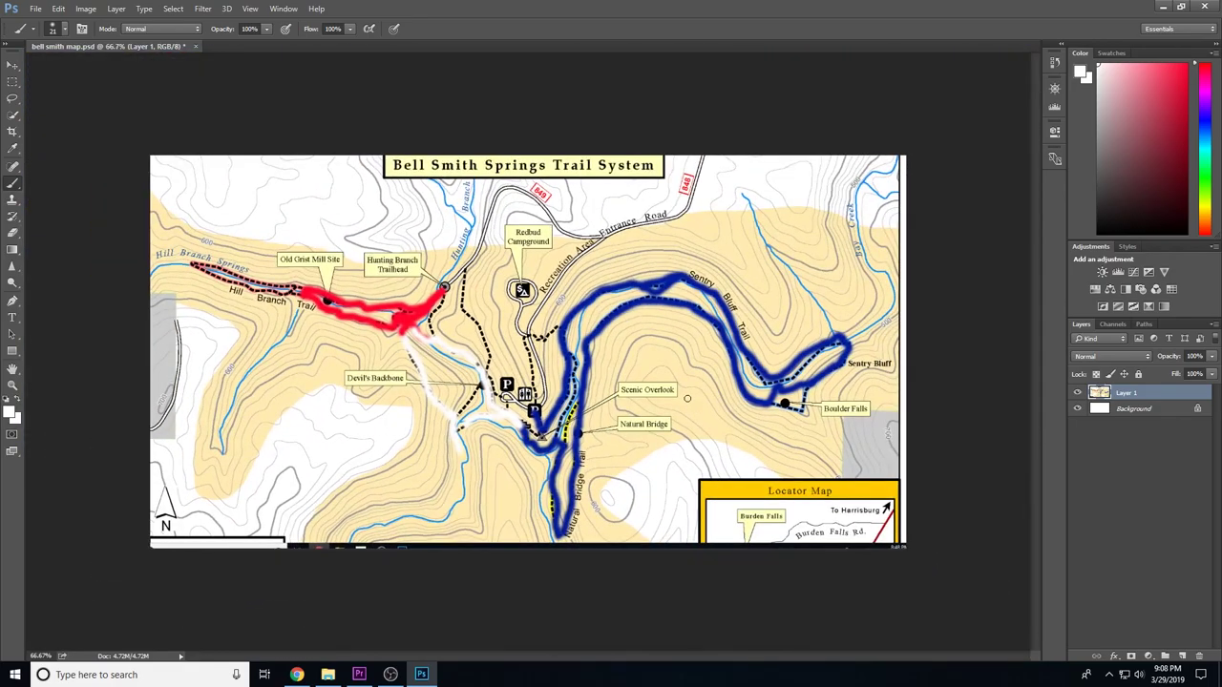